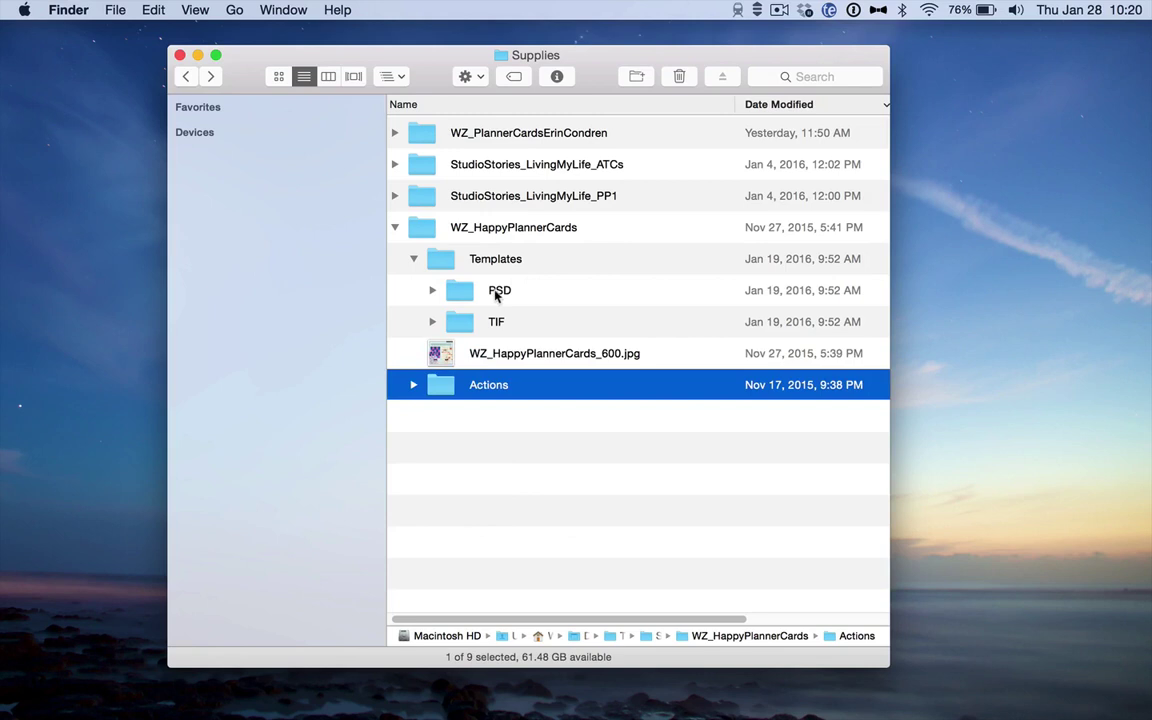
Expand the TIF folder in the Happy Planner templates and look through its Lines and NoLines subfolders.
left_click(516, 289)
left_click(519, 320)
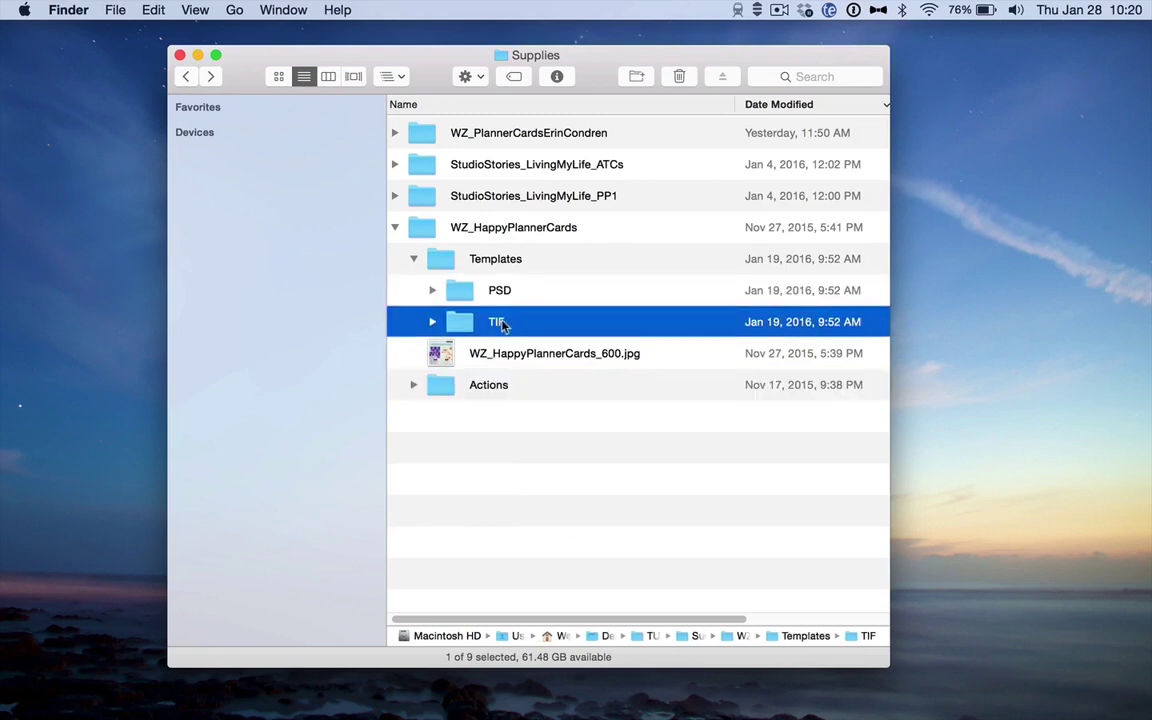
left_click(432, 321)
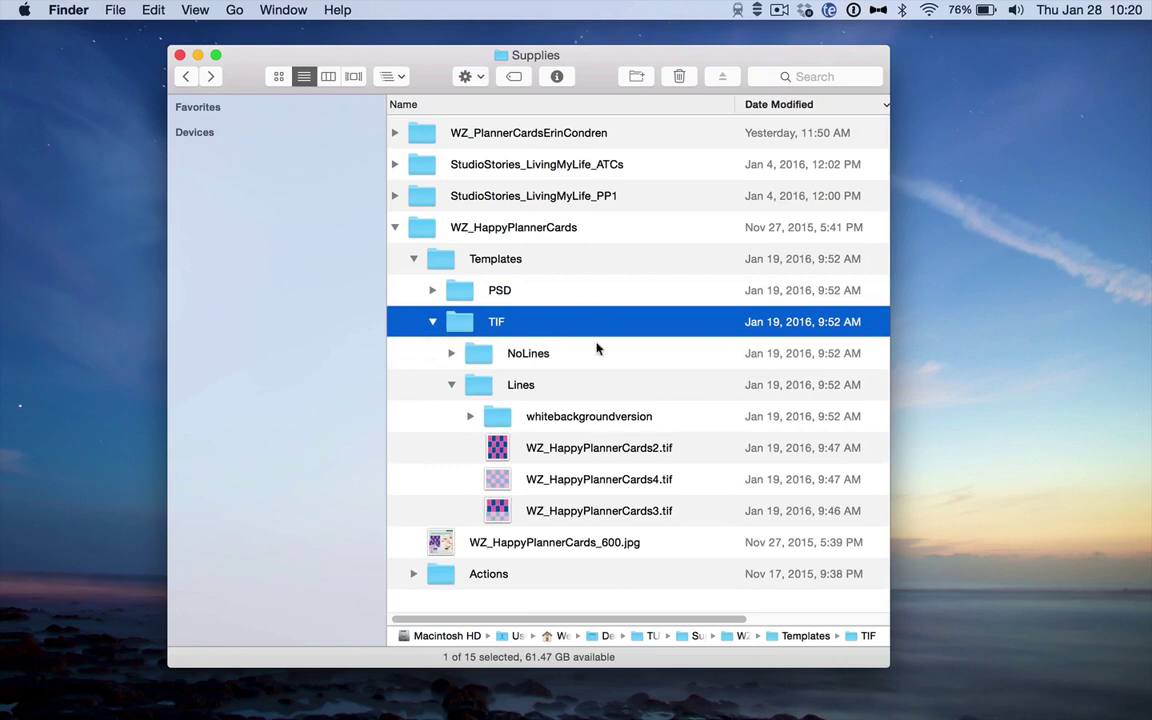
left_click(451, 385)
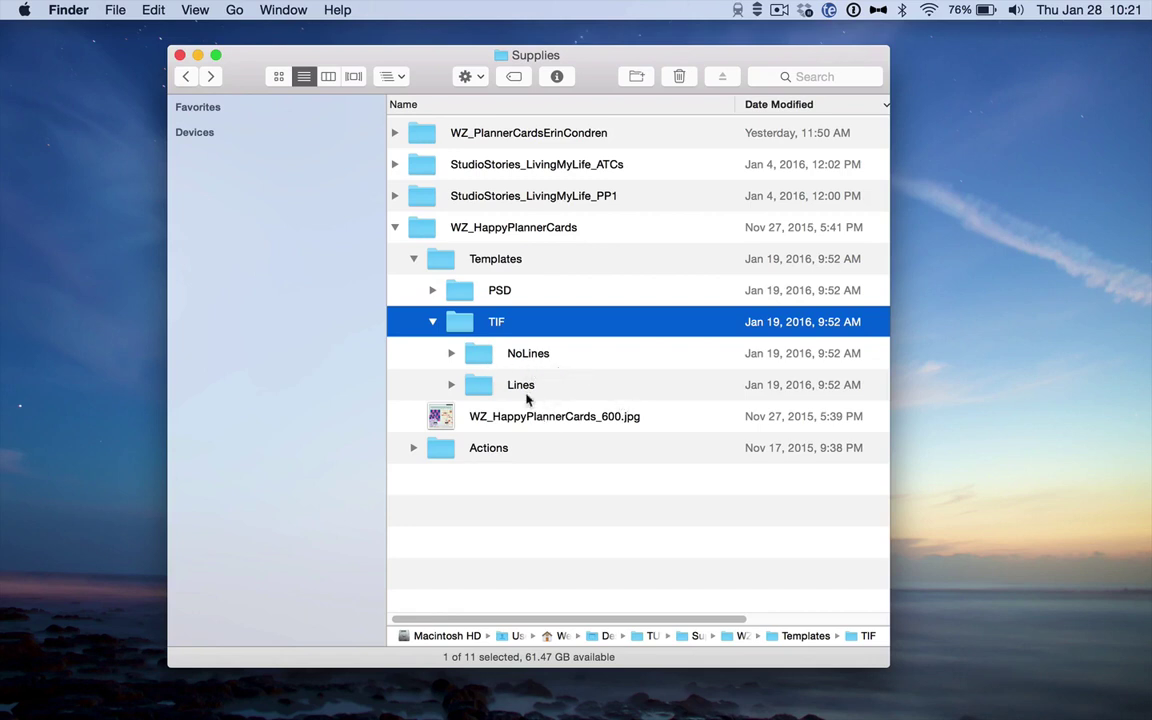
left_click(451, 385)
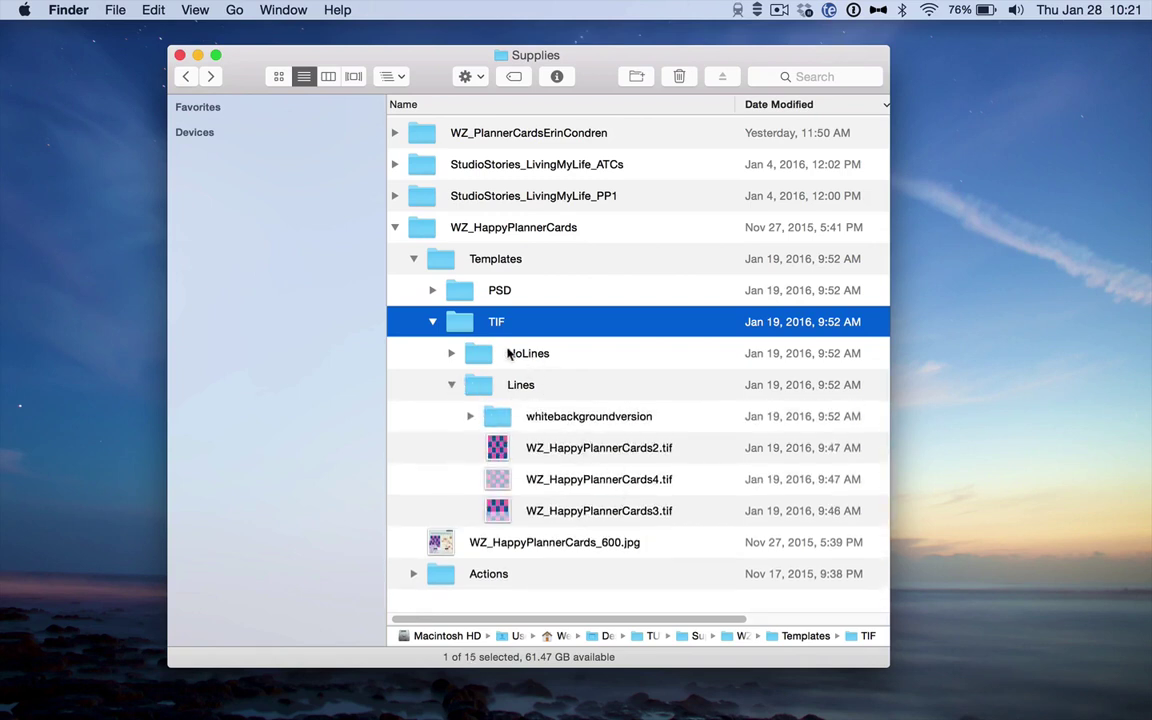
left_click(450, 355)
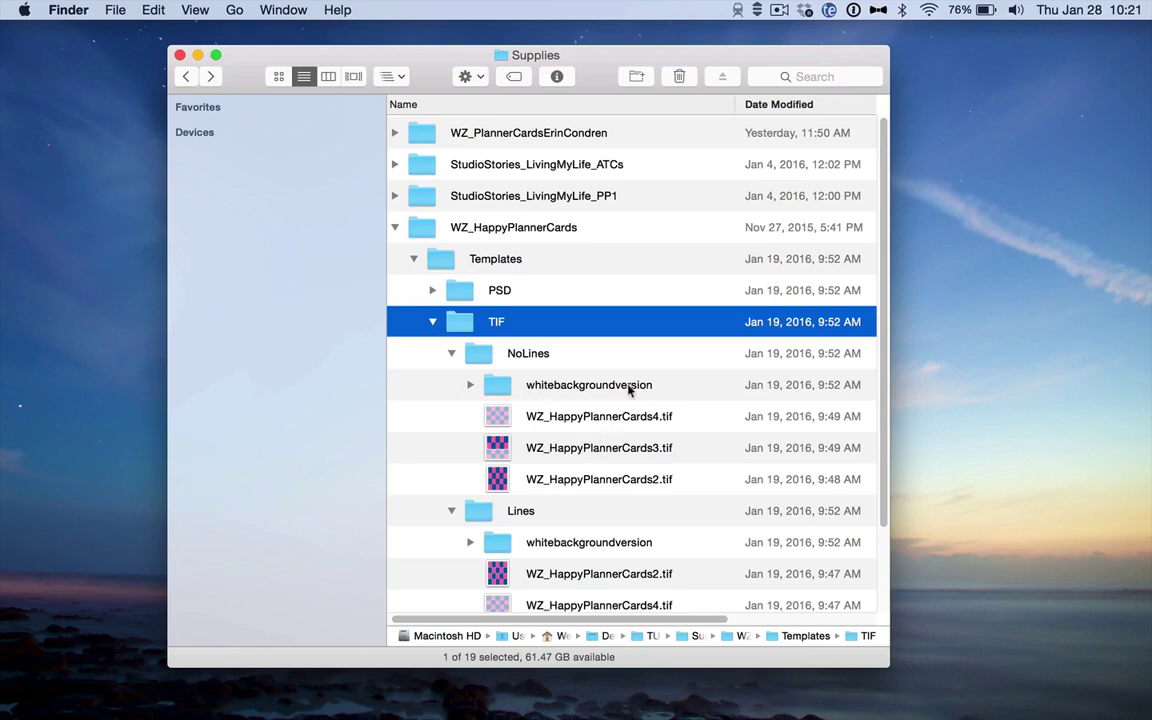
left_click(451, 356)
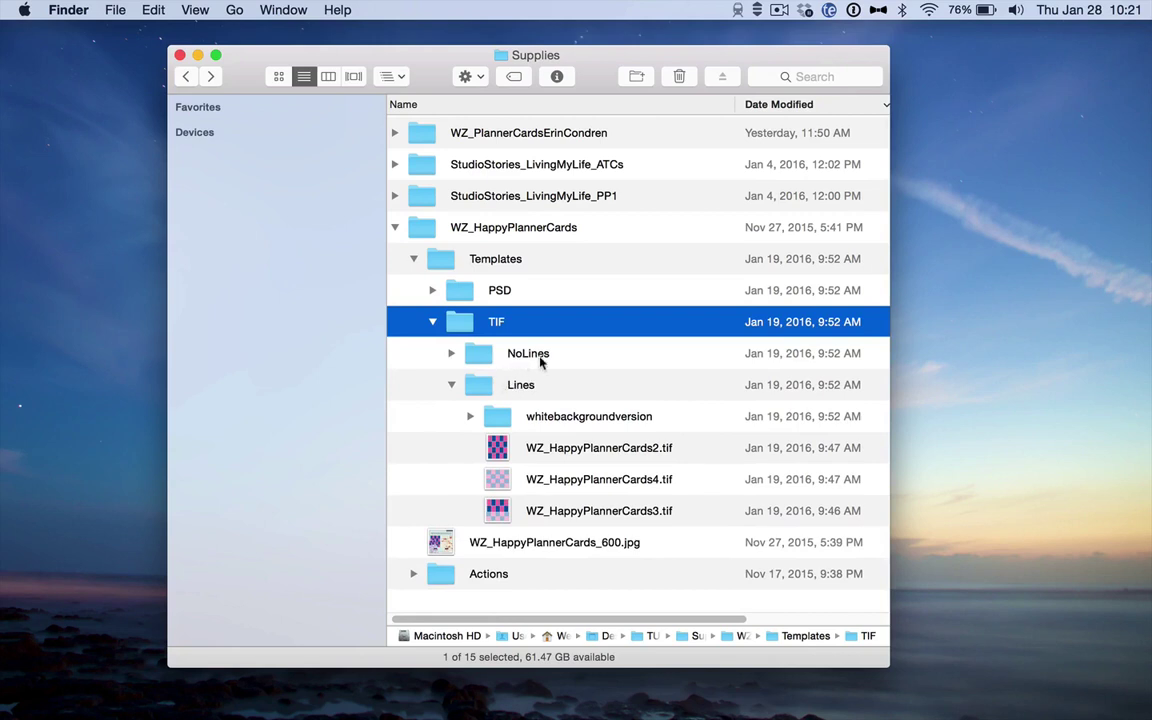
Examine the coloured template files in the Lines folder and the contents of its whitebackgroundversion subfolder.
left_click(606, 456)
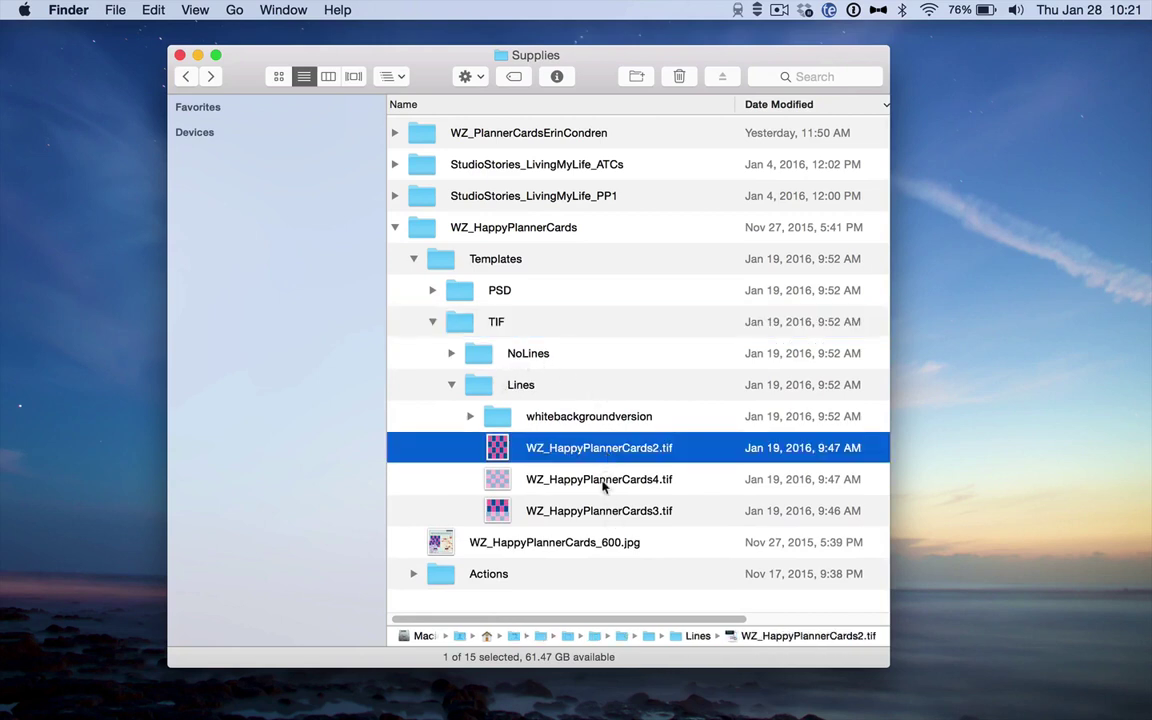
left_click(470, 417)
left_click(566, 447)
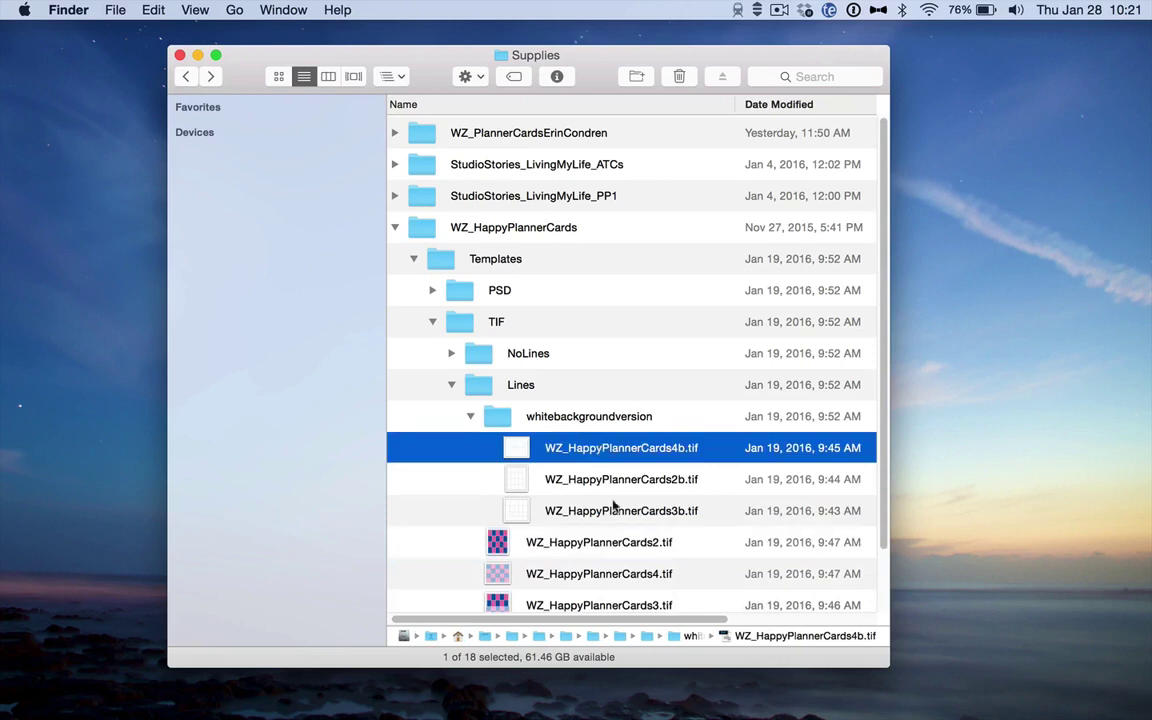
left_click(470, 416)
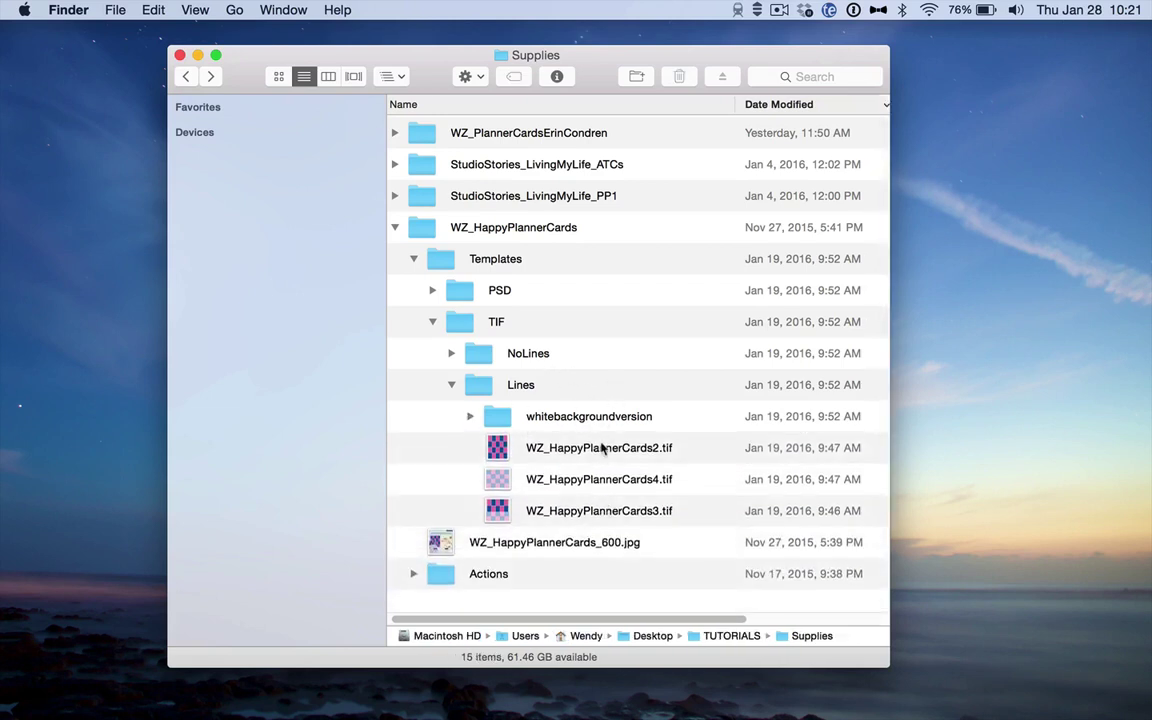
left_click(470, 416)
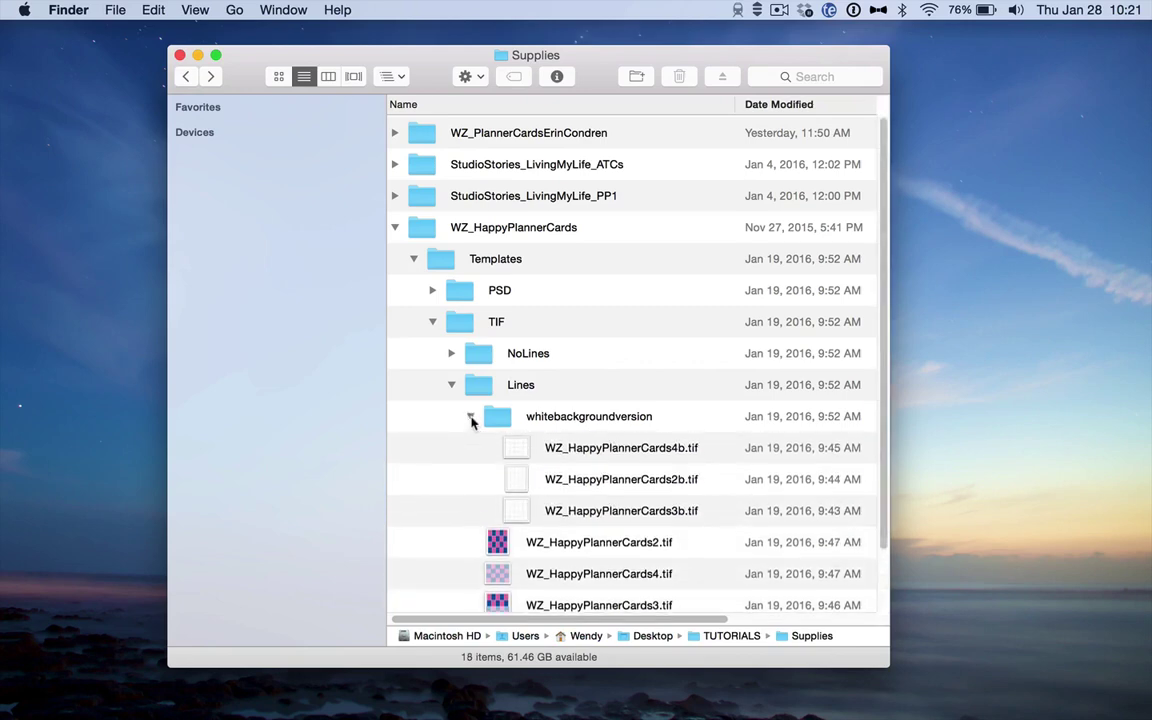
Inspect the Card1 and Card2 layers of WZ_HappyPlannerCards4b.tif by toggling their visibility, and close the file without saving.
double_click(616, 457)
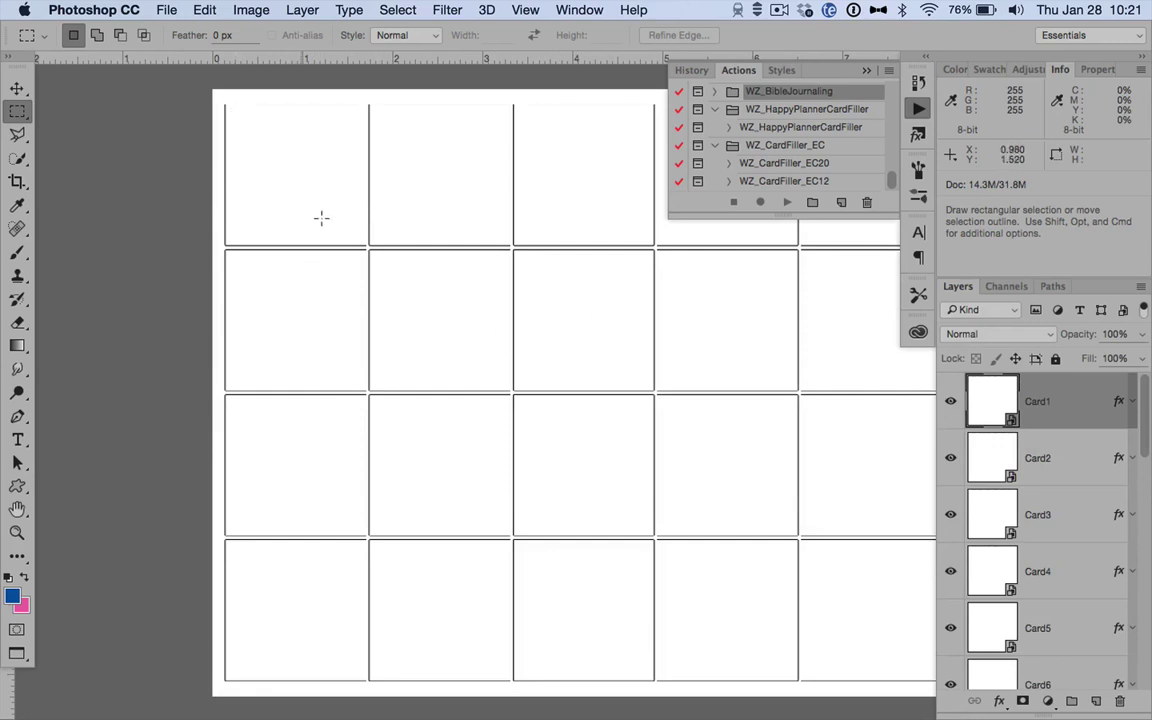
left_click(951, 401)
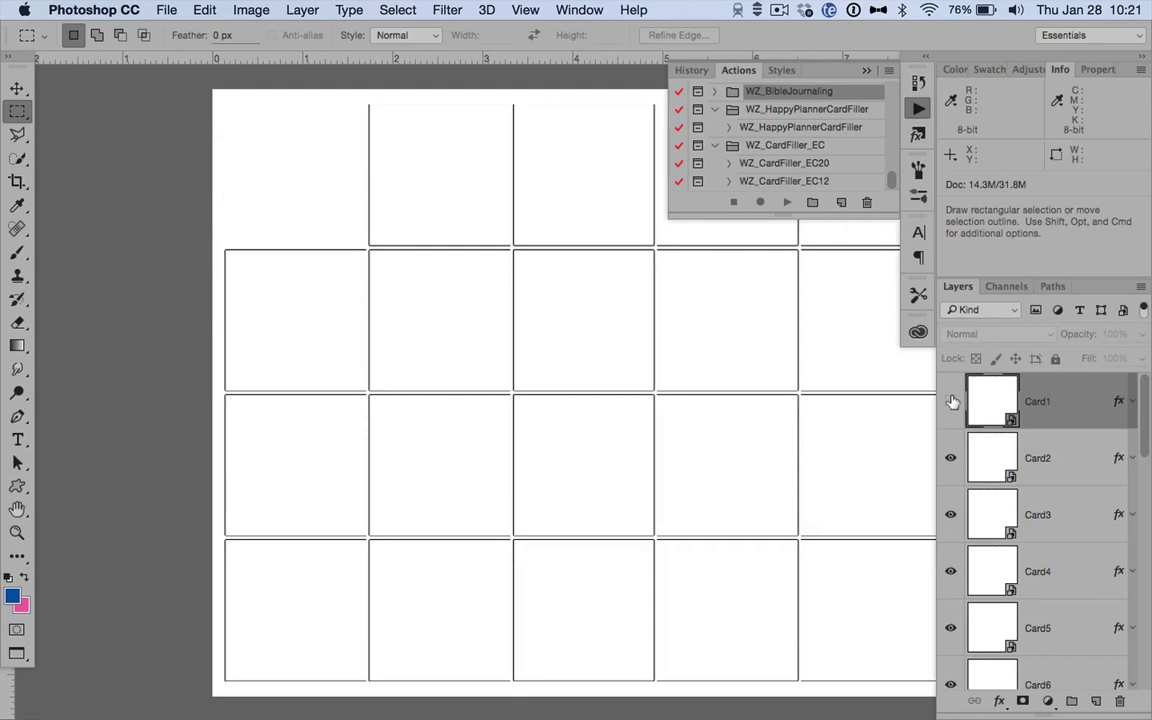
left_click(951, 401)
left_click(950, 460)
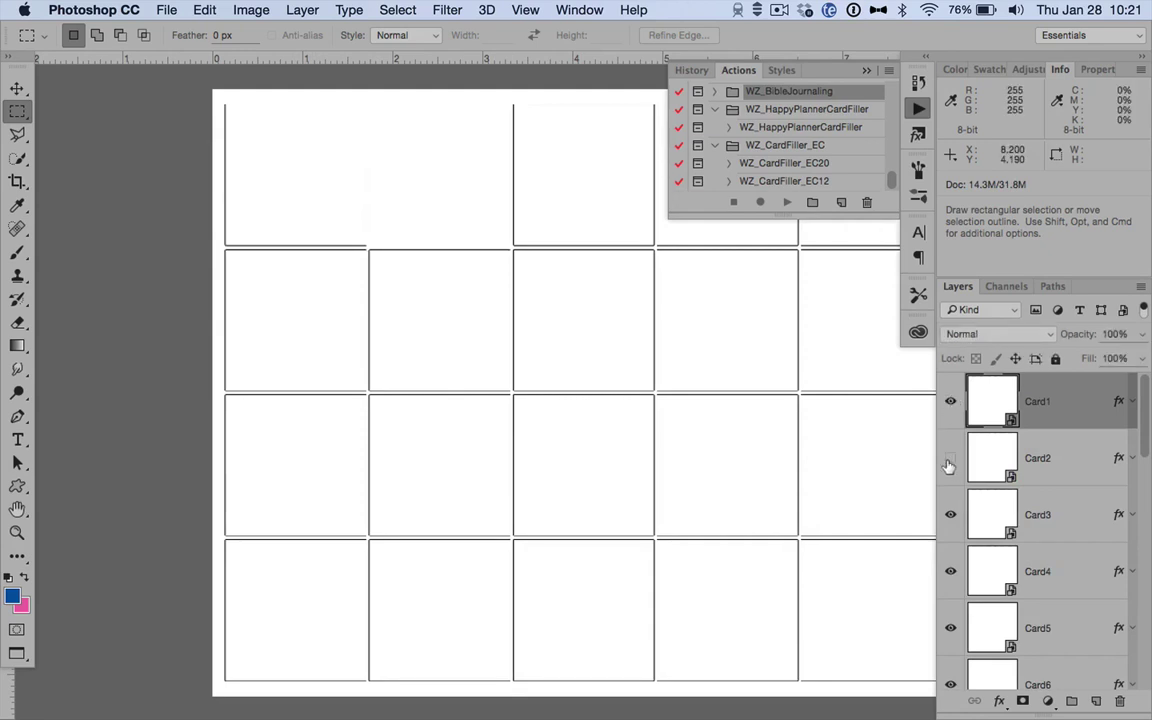
key("super+w")
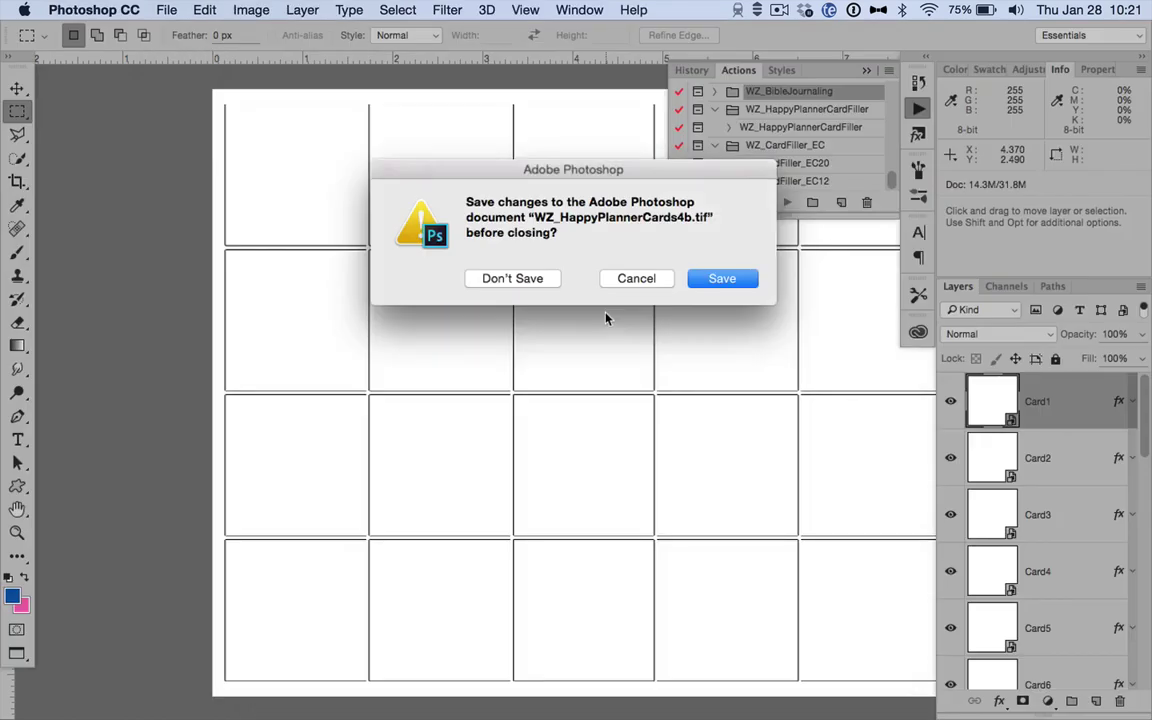
left_click(512, 278)
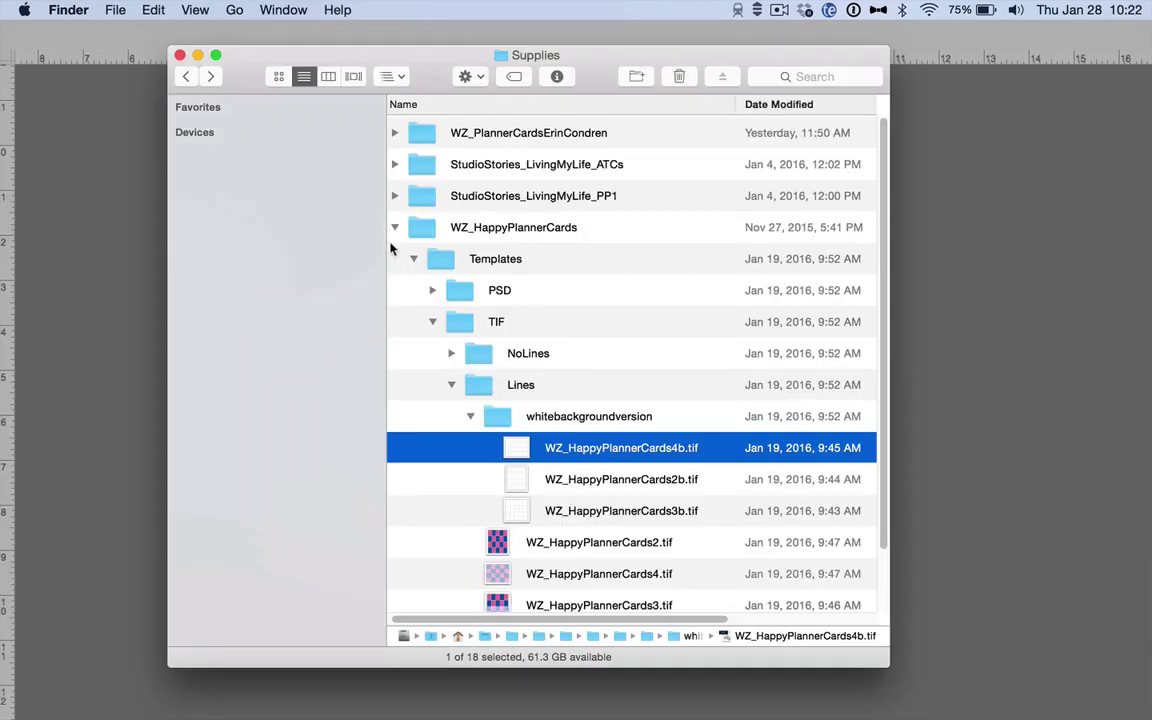
Collapse the WZ_HappyPlannerCards folder and expand WZ_PlannerCardsErinCondren to examine its bonus template files.
left_click(394, 229)
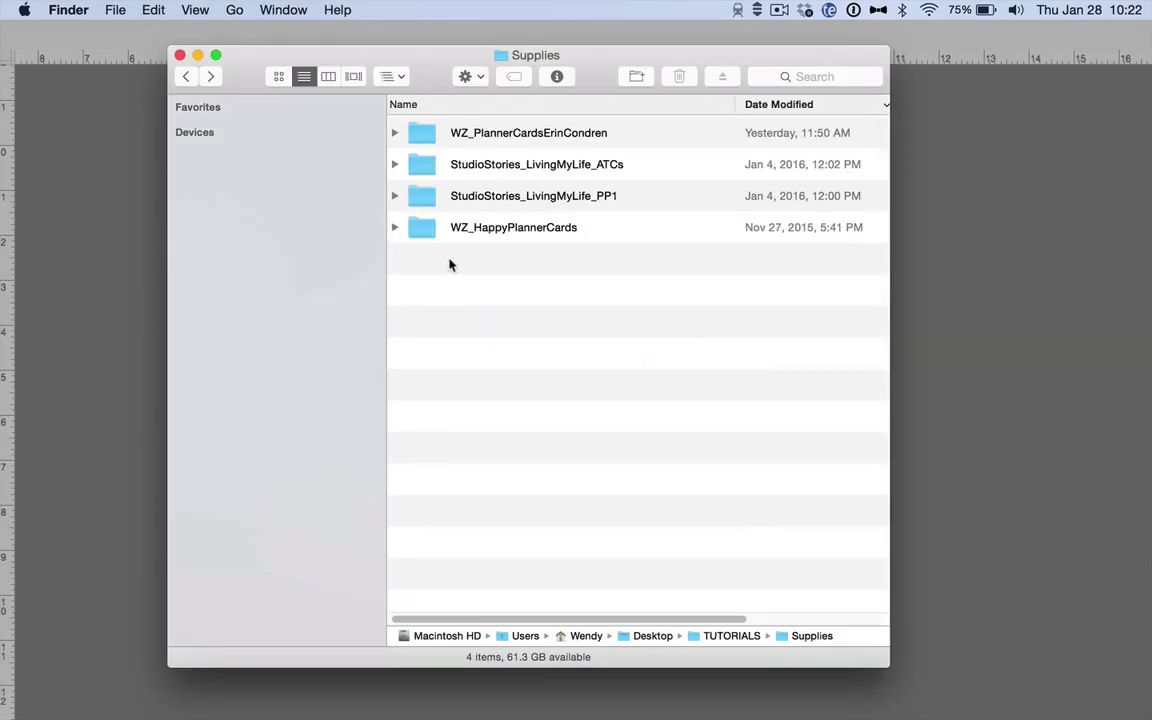
left_click(395, 134)
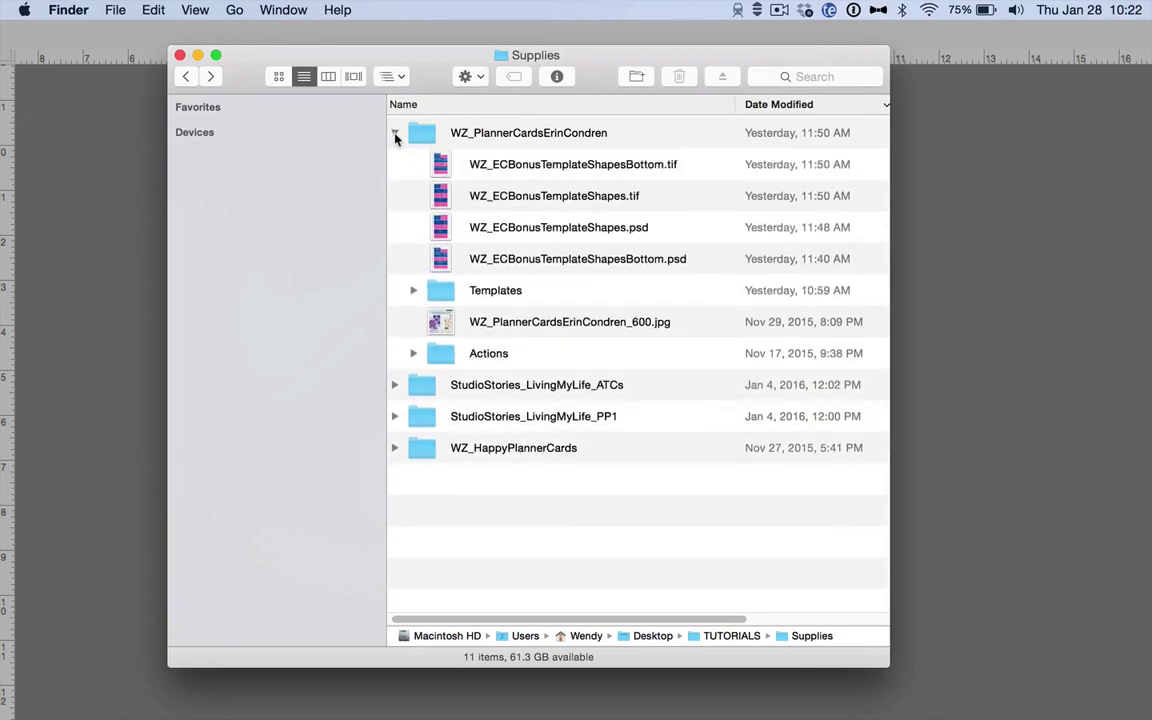
left_click(558, 163)
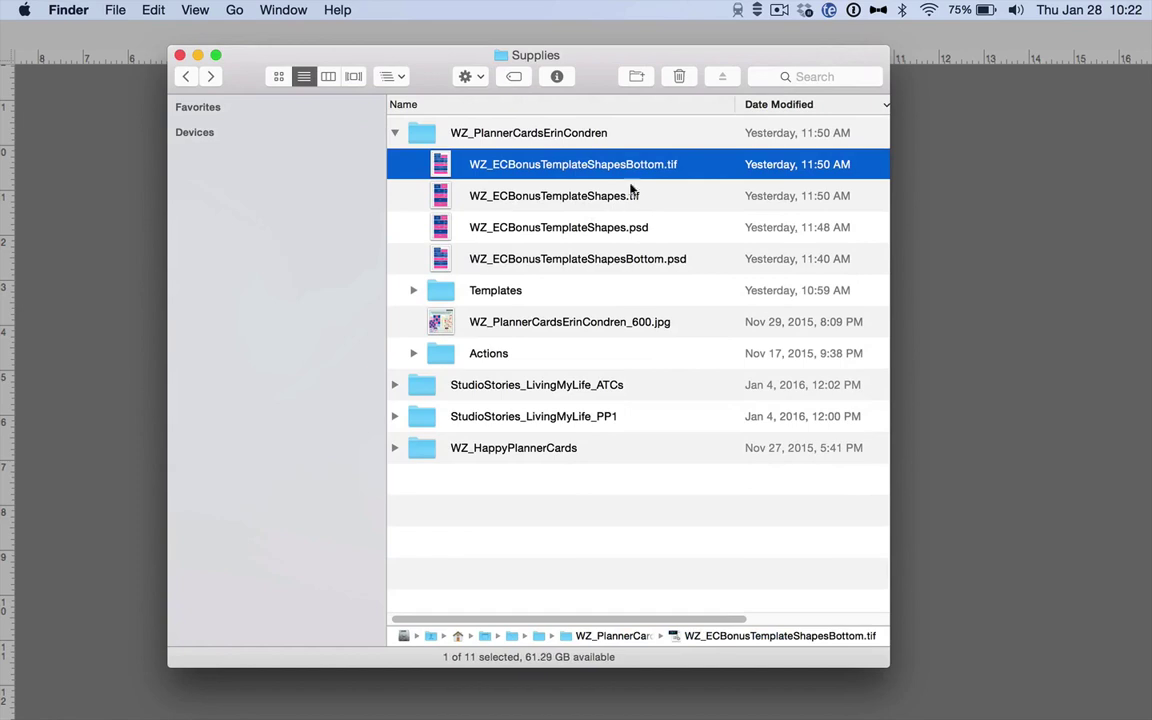
Switch to Photoshop to examine the bonus template's single, double, triple and quad box shapes, checking back against its files in Finder.
left_click(123, 261)
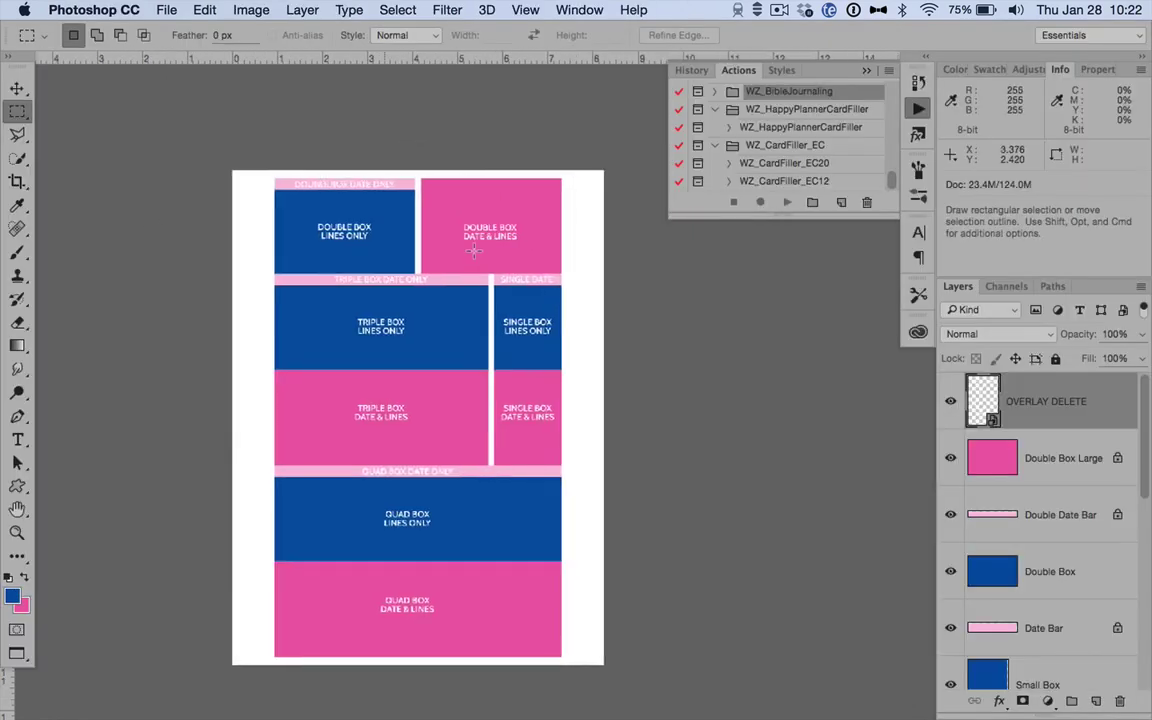
scroll(474, 251, "down", 3)
scroll(474, 251, "left", 2)
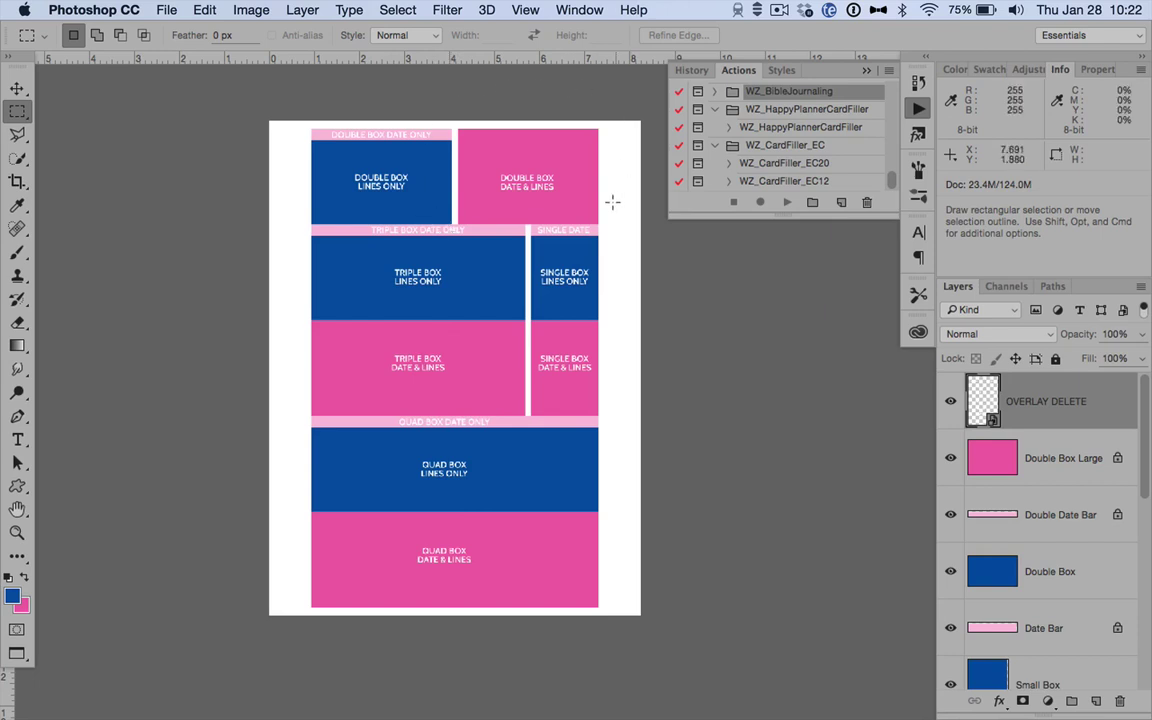
key("super+Tab")
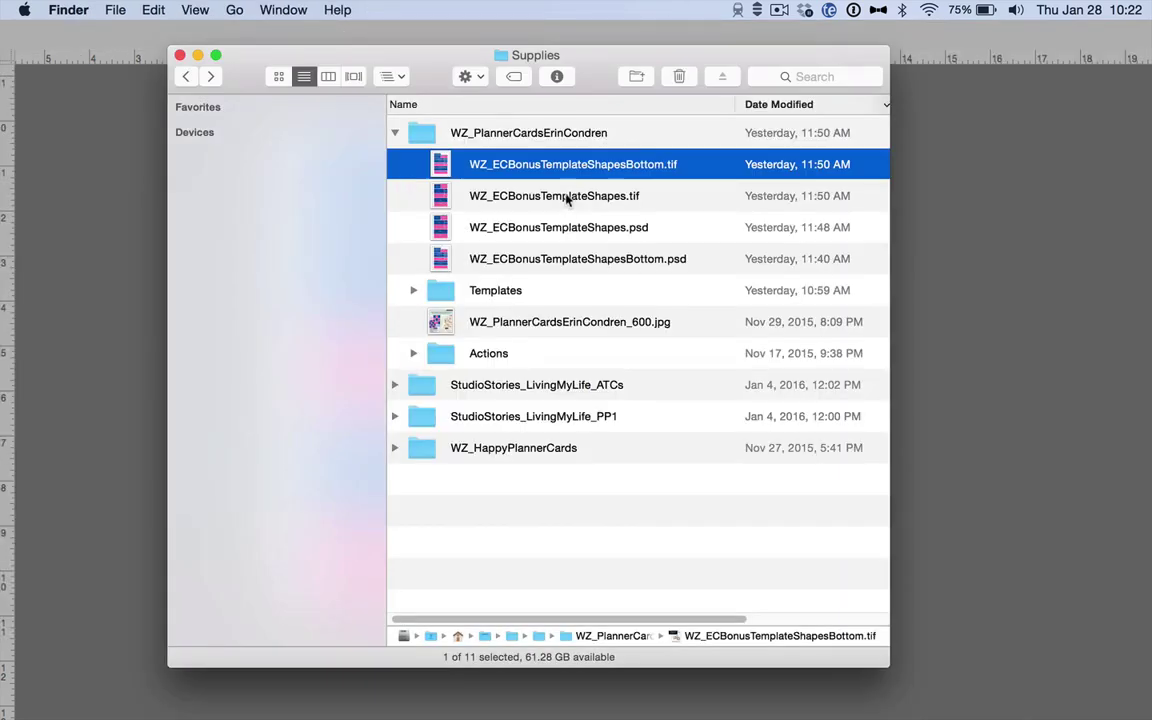
key("super+Tab")
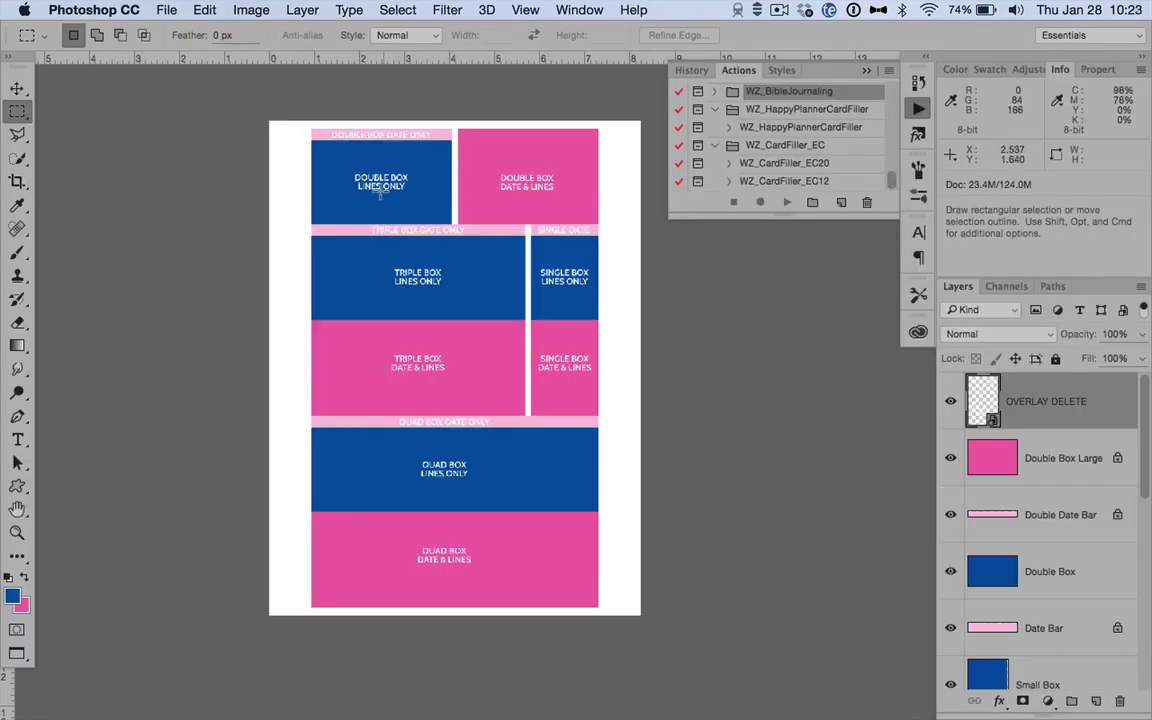
key("super+Tab")
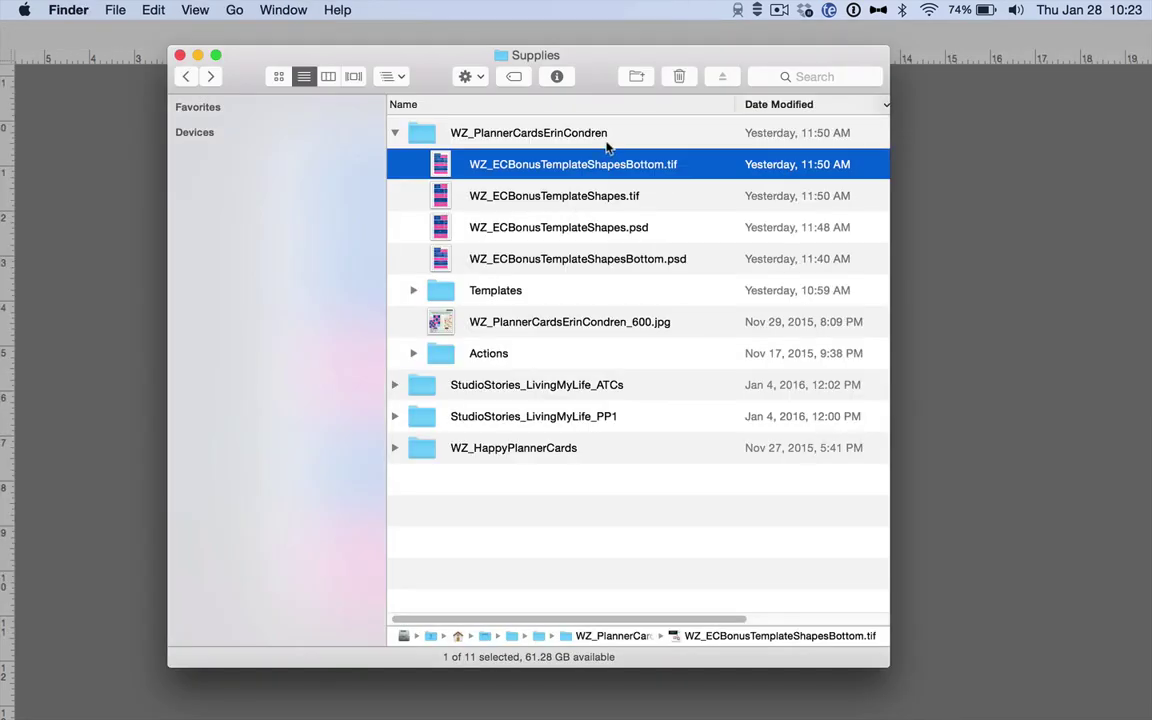
Open WZ_ECBonusTemplateShapesBottom.tif to view its bottom-area shapes, and close both bonus templates to return to the card template.
left_click(545, 138)
double_click(597, 167)
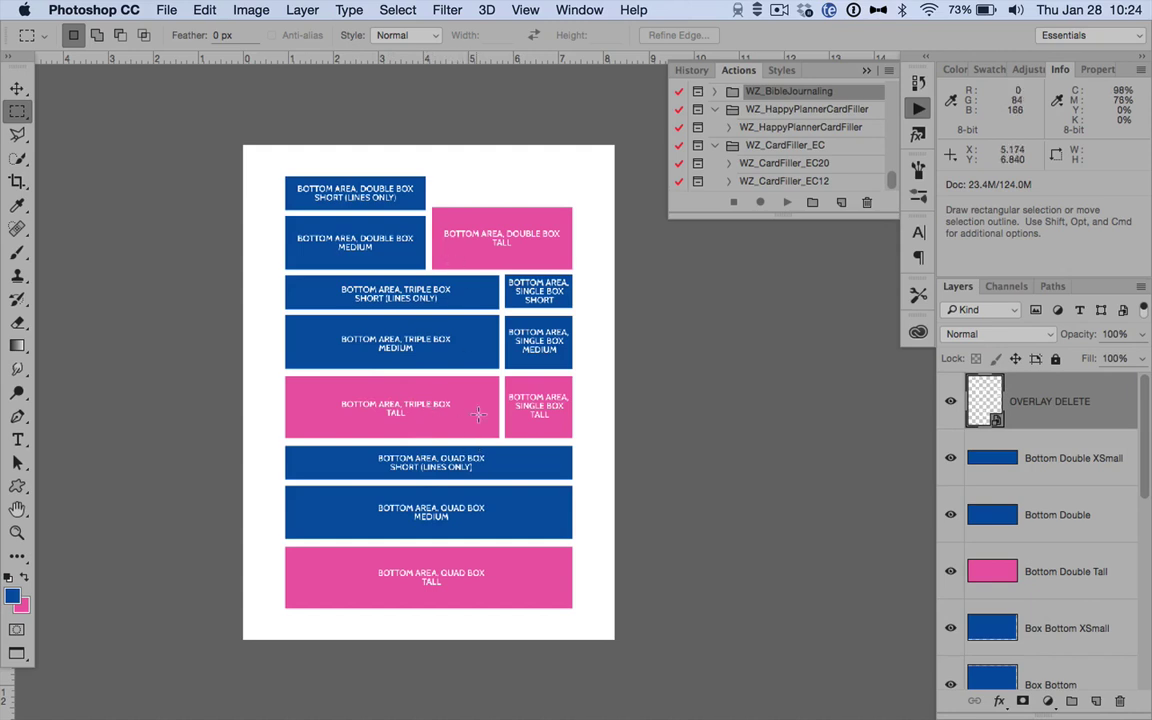
key("super")
key("super+w")
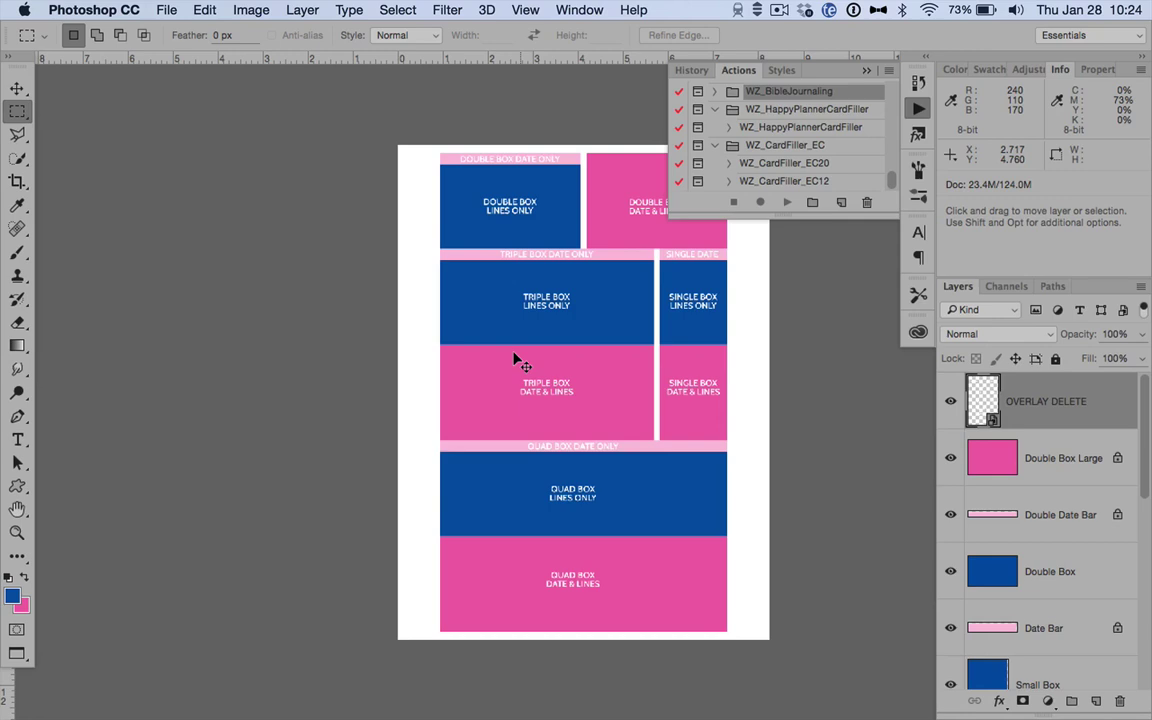
key("super+w")
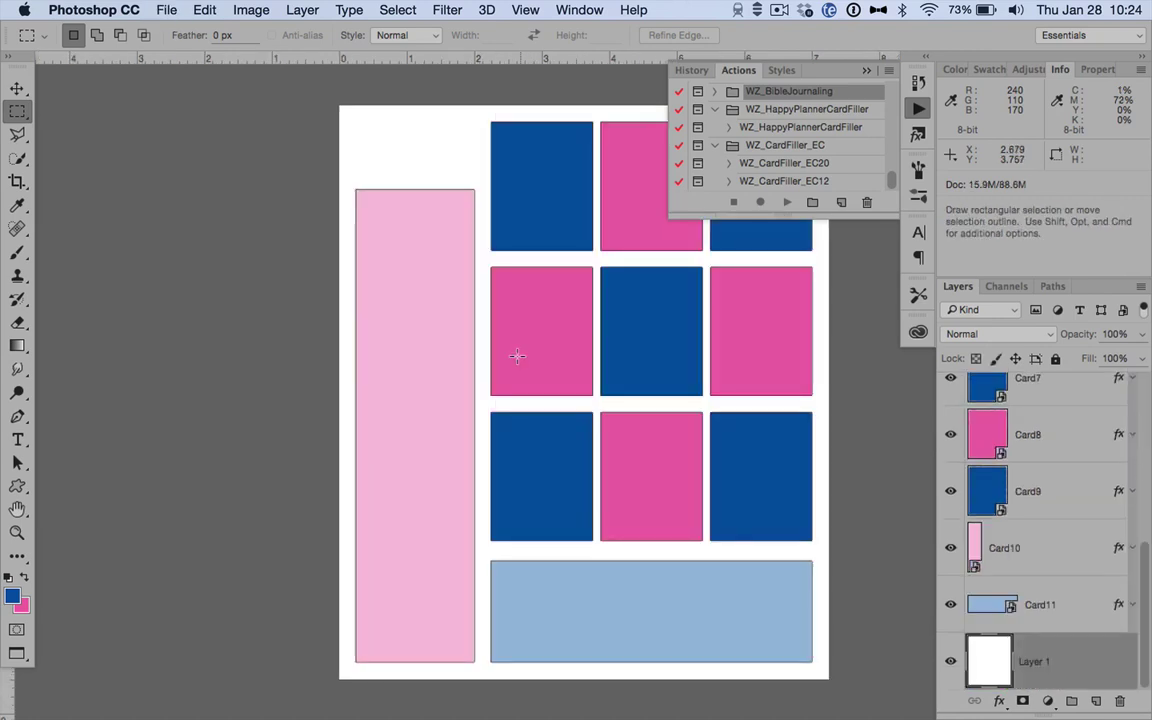
Run the WZ_CardFiller_EC12 action on the card template.
scroll(517, 356, "right", 4)
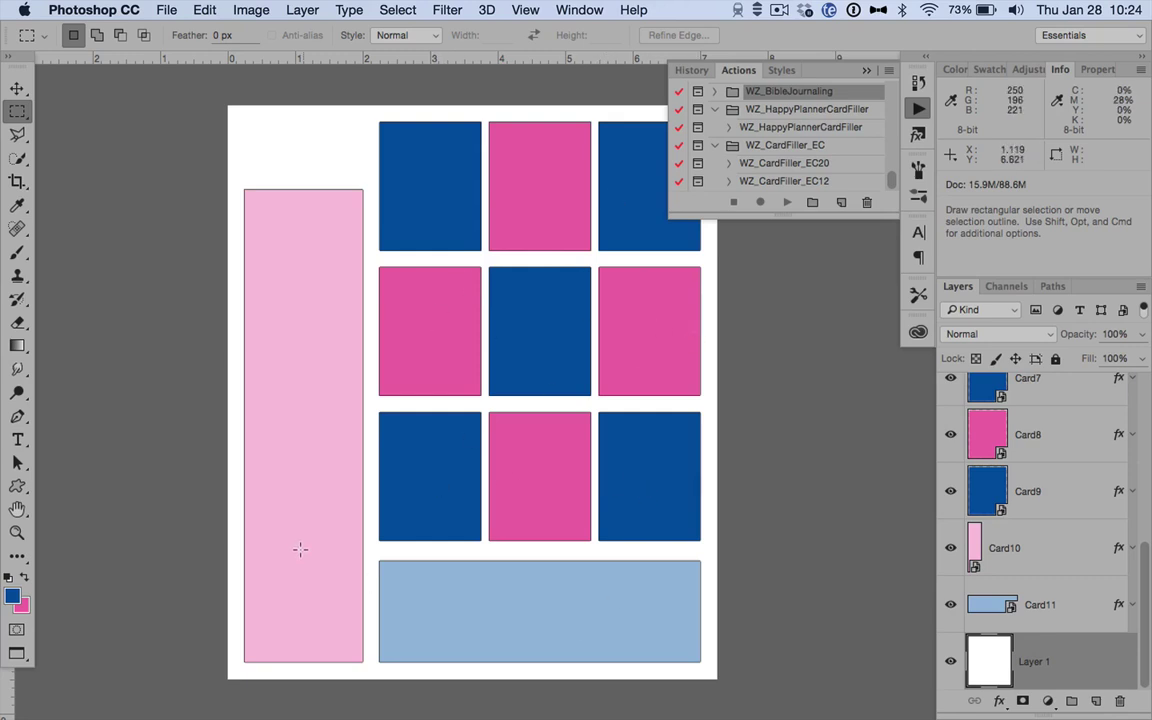
left_click(760, 181)
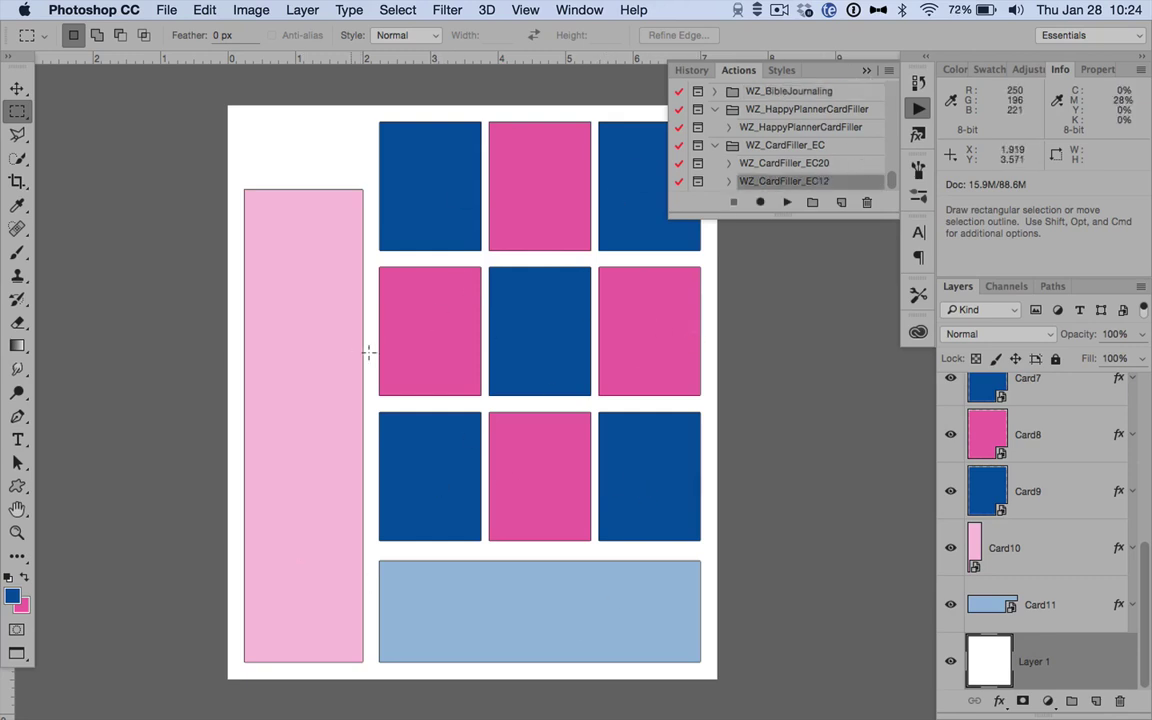
left_click(787, 202)
left_click(330, 207)
double_click(500, 102)
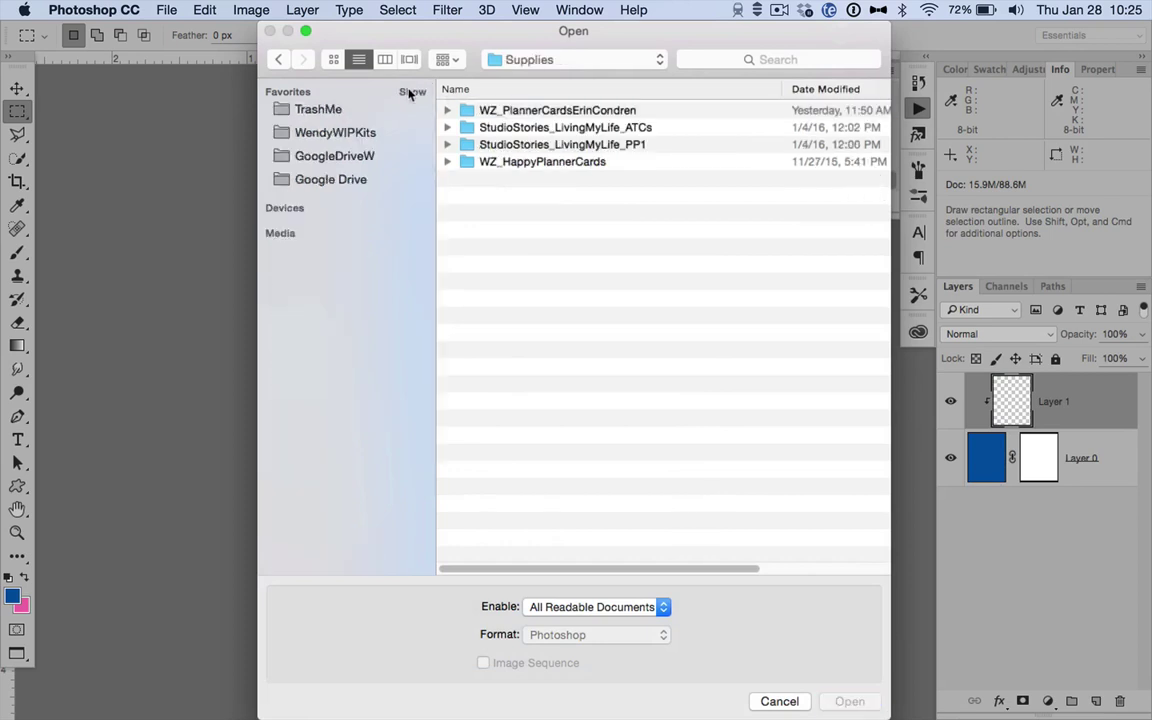
Open StudioStories_LivingMyLife_CBD_PP02.jpg from the StudioStories_LivingMyLife_PP1 folder as the paper that fills the card.
left_click(411, 92)
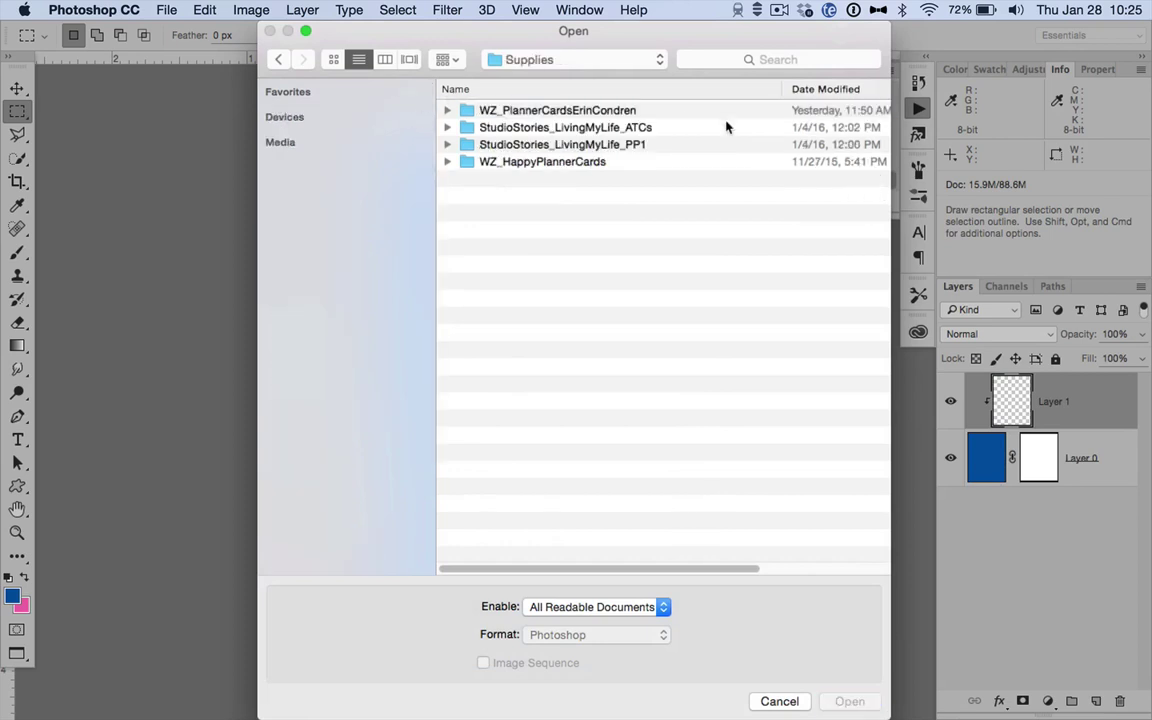
double_click(634, 146)
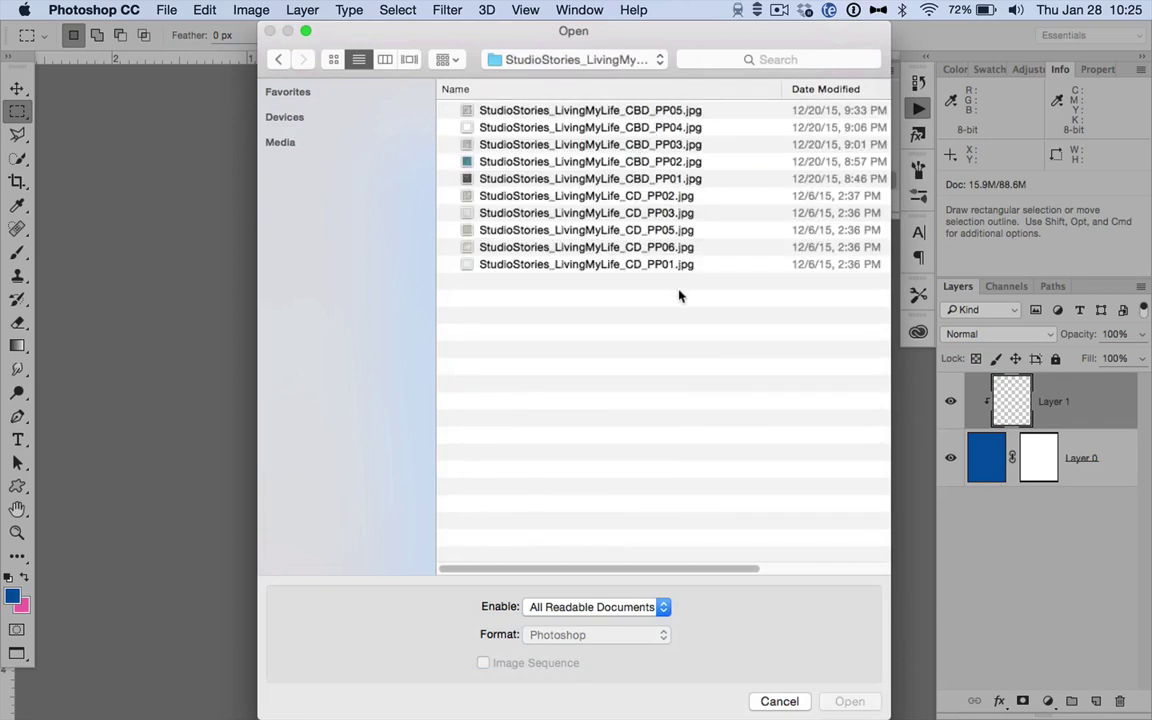
left_click(610, 165)
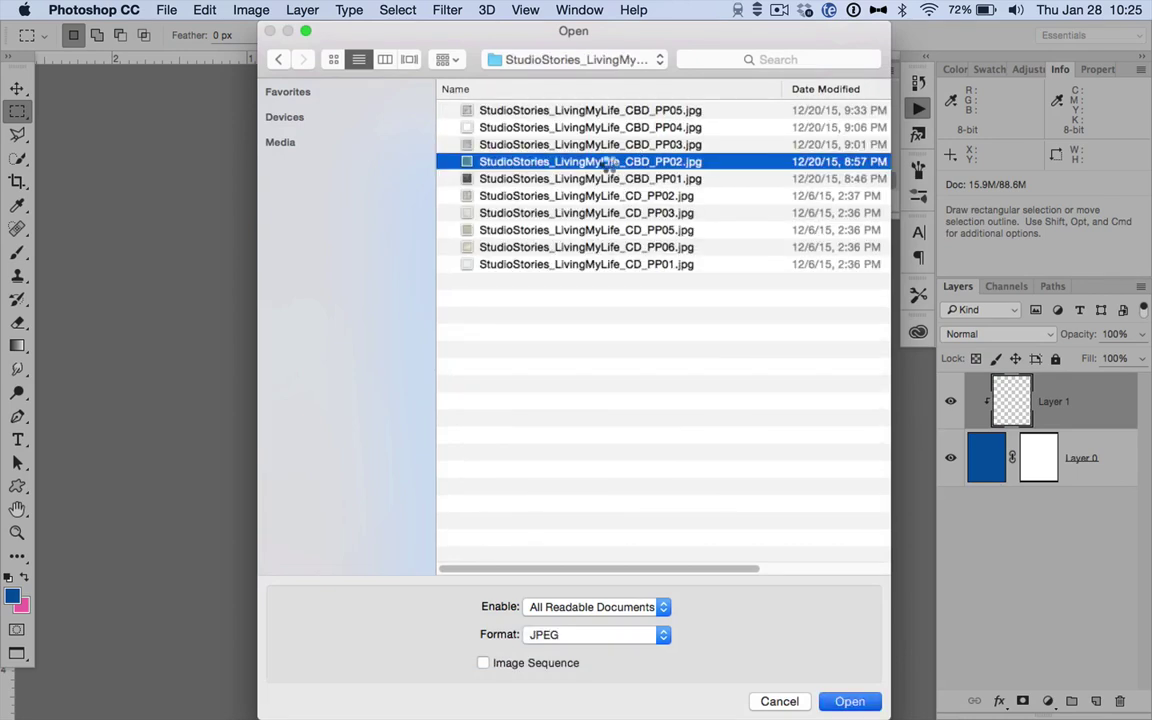
double_click(610, 165)
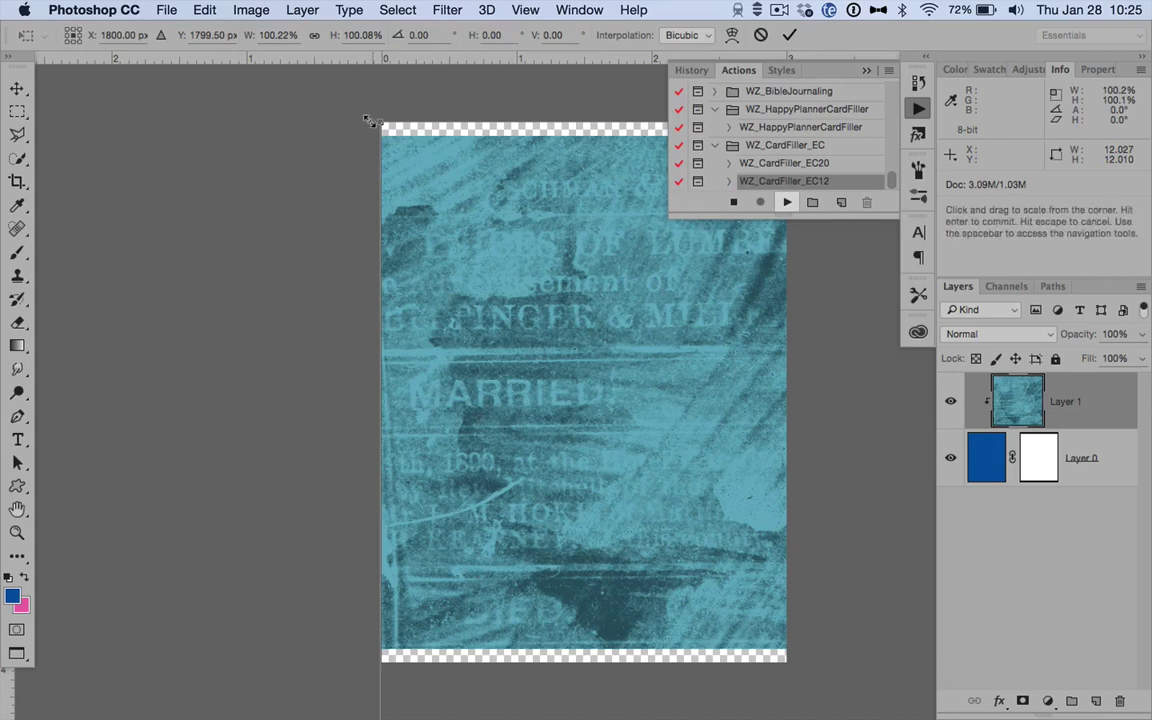
Scale the blue paper to about 69.5% over the first card and accept the transform.
left_click_drag(373, 119, 427, 404)
scroll(430, 408, "up", 10)
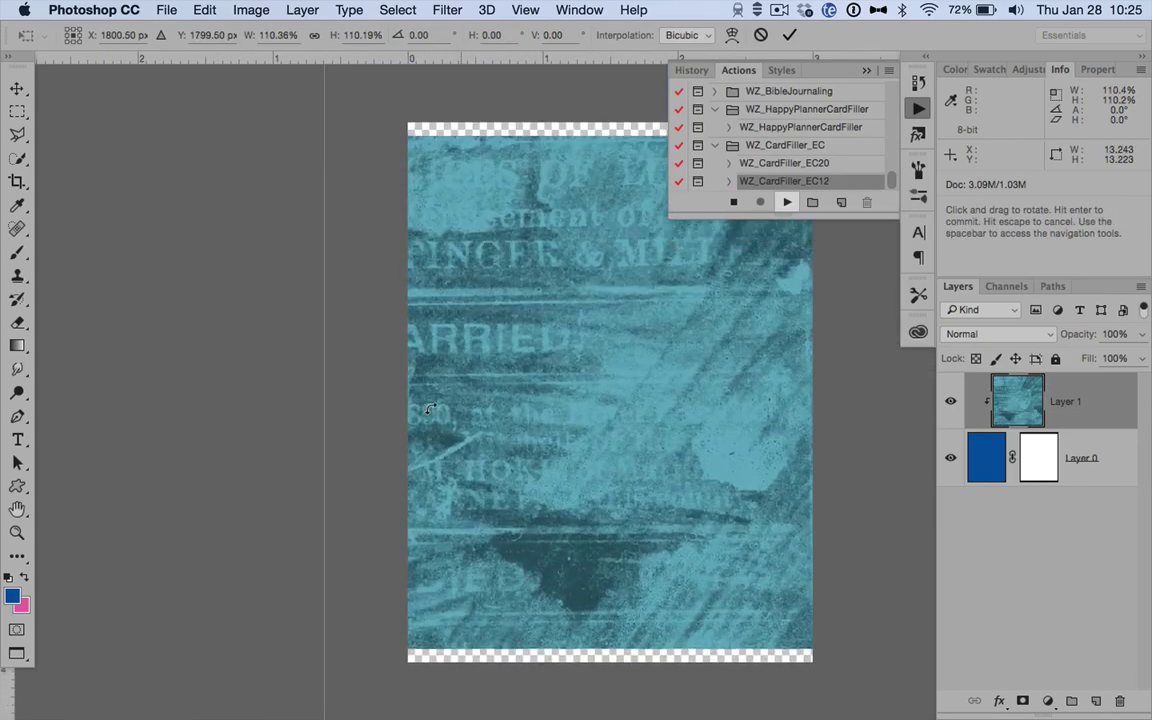
left_click_drag(324, 158, 386, 244)
scroll(386, 244, "right", 5)
scroll(386, 244, "down", 1)
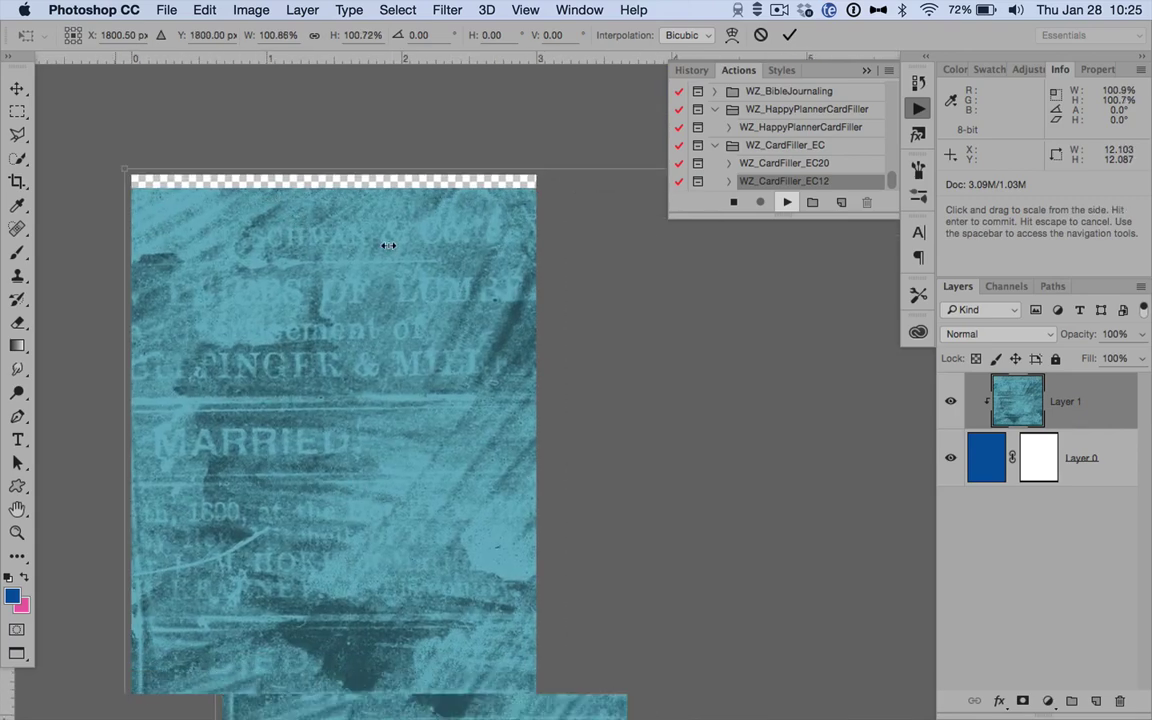
left_click_drag(126, 160, 290, 260)
scroll(288, 263, "left", 5)
scroll(288, 263, "down", 2)
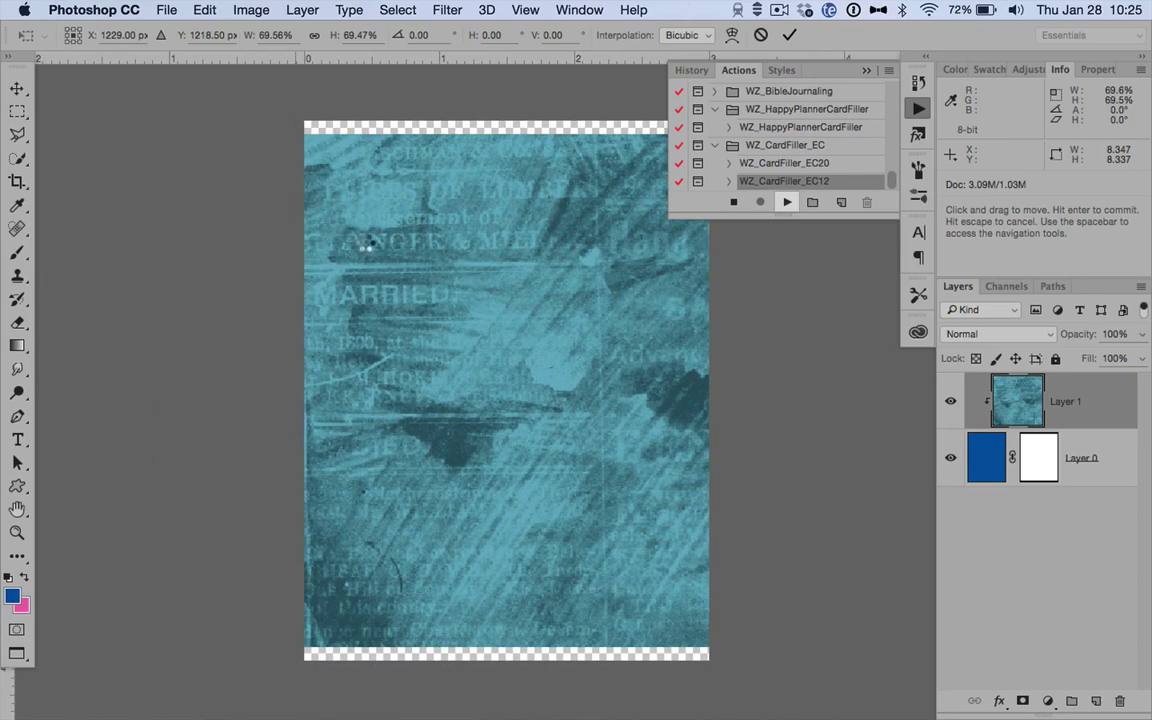
key("Return")
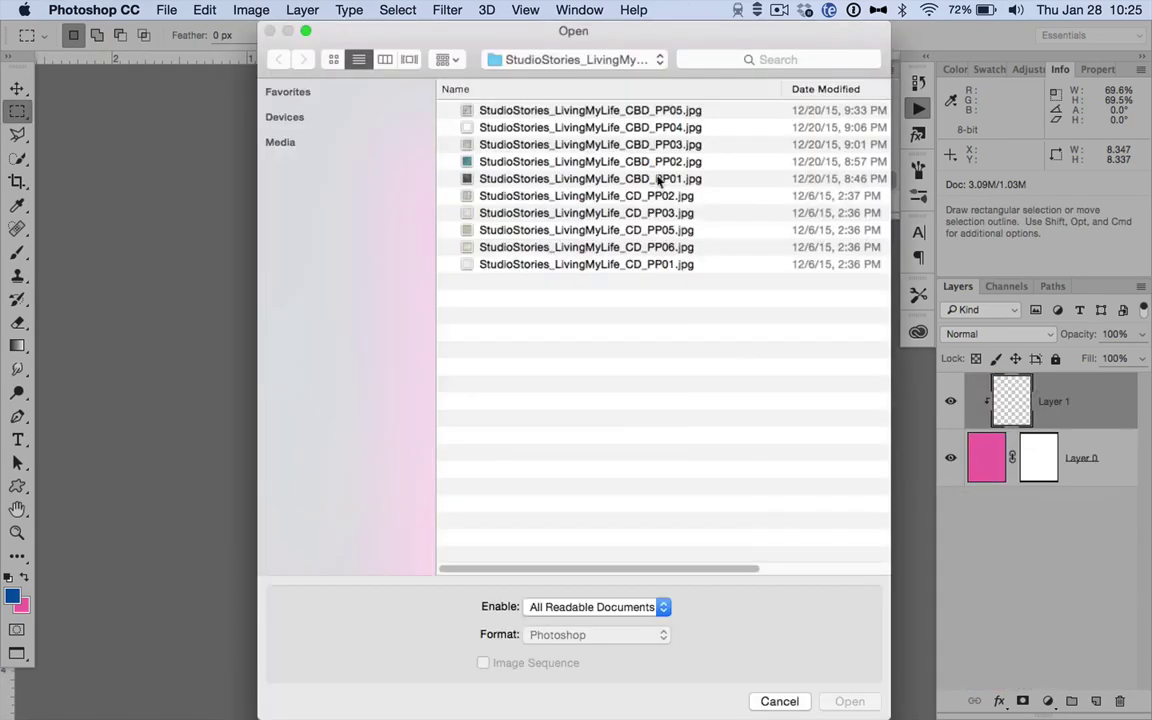
Fill the second card with StudioStories_LivingMyLife_ATC_09.jpg from the StudioStories_LivingMyLife_ATCs folder, scaled up to about 123% to cover it.
left_click(538, 66)
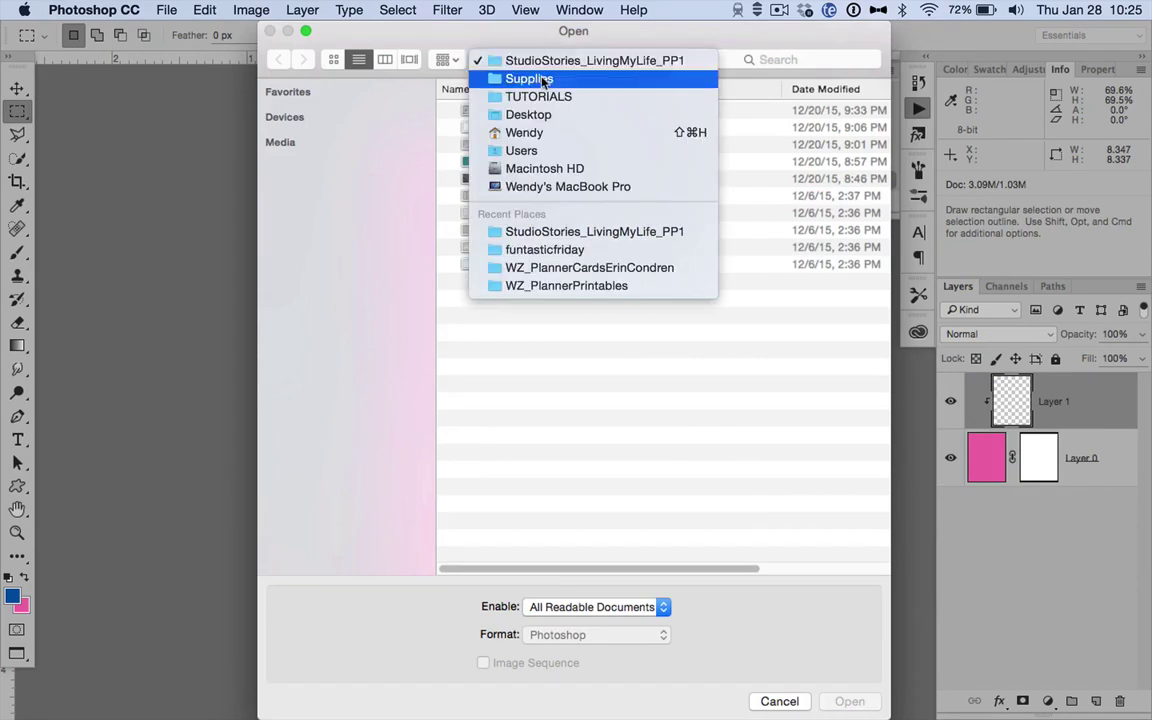
left_click(543, 80)
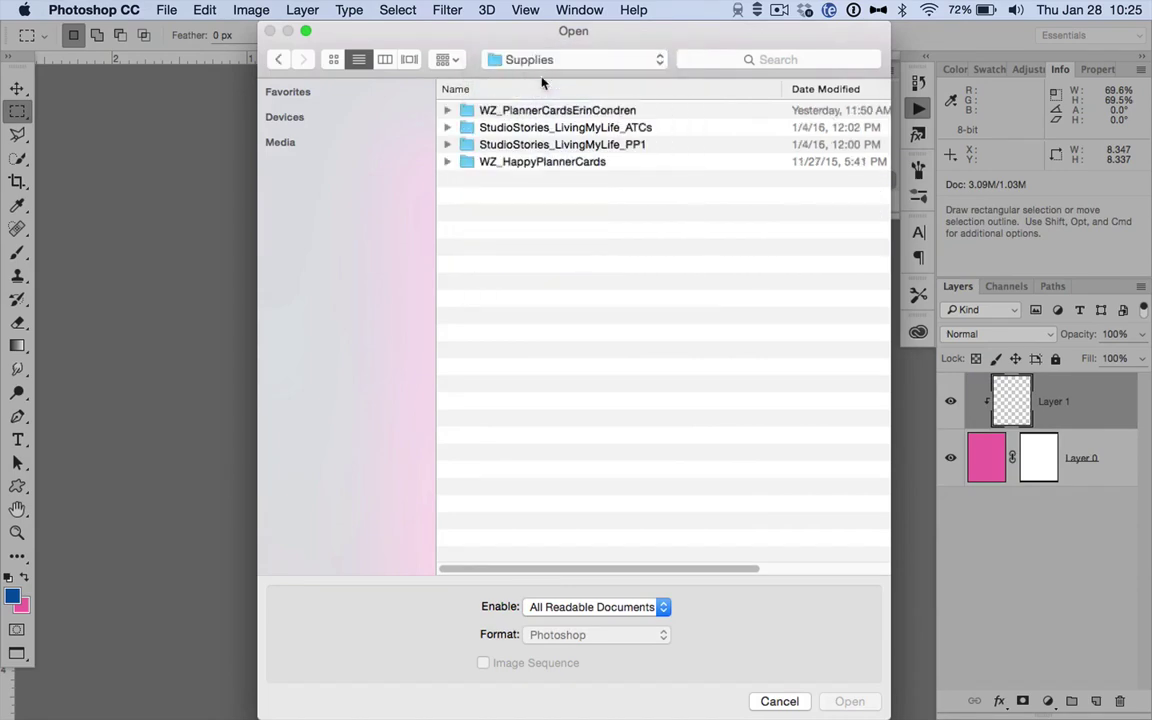
double_click(630, 128)
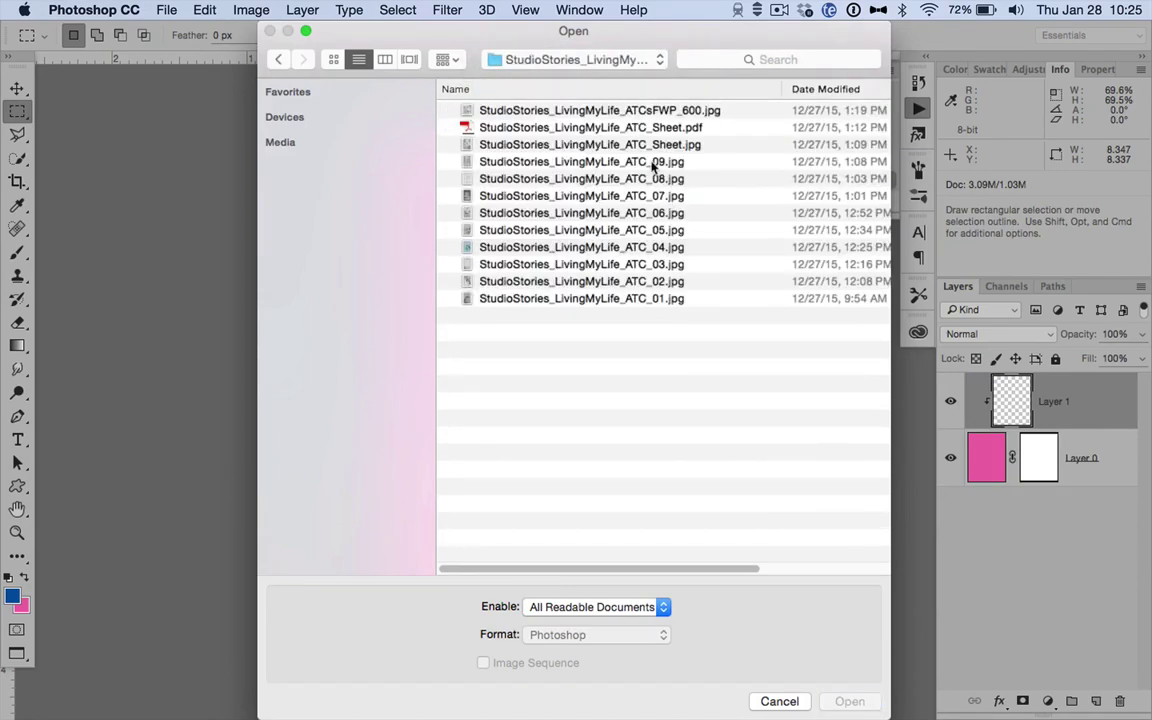
double_click(652, 162)
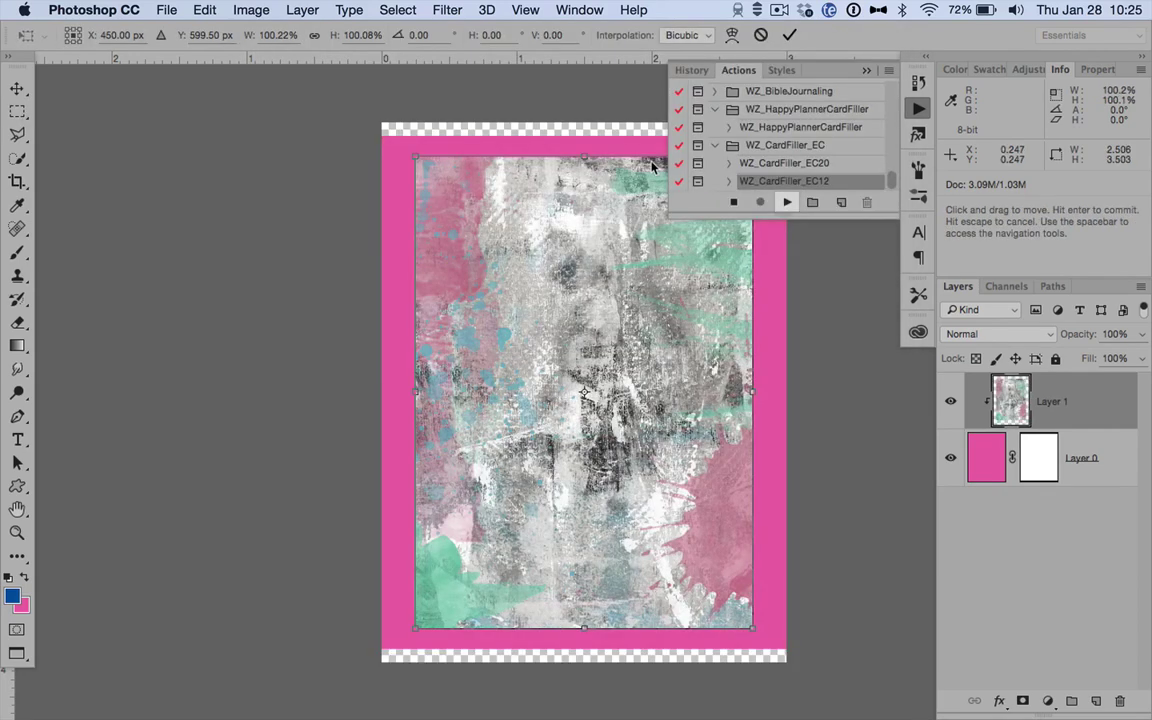
left_click_drag(372, 140, 326, 131)
key("Return")
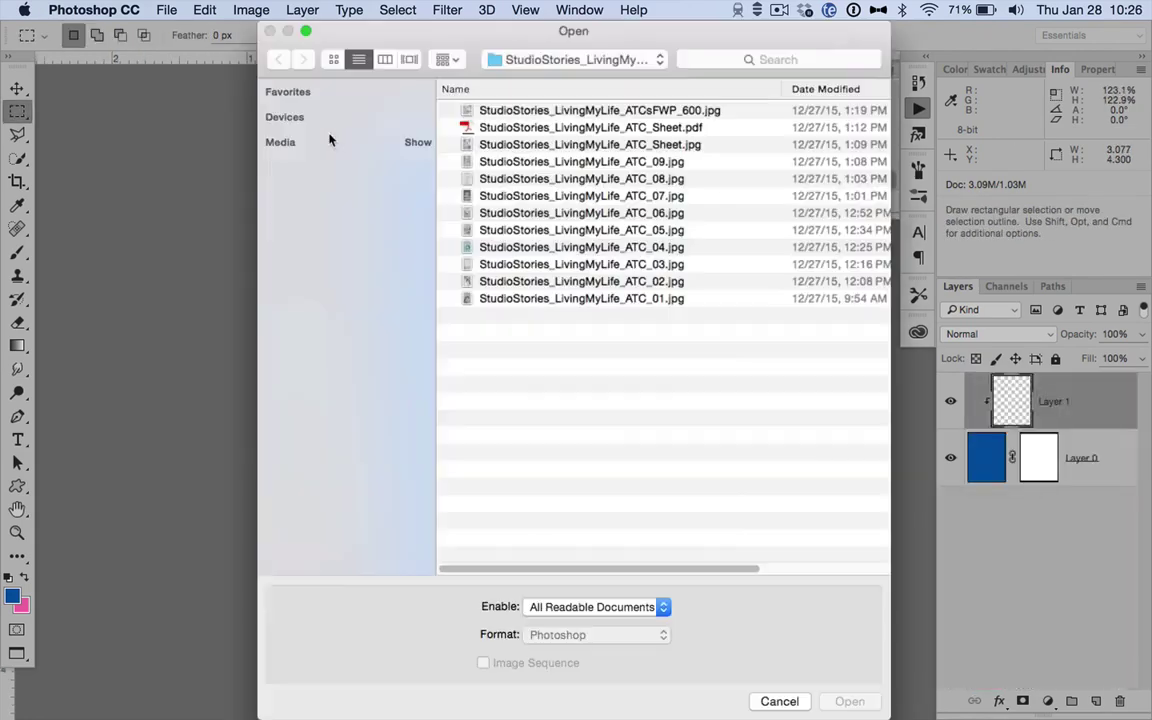
Fill the third card with StudioStories_LivingMyLife_ATC_02.jpg, scaled up to about 121%.
double_click(640, 283)
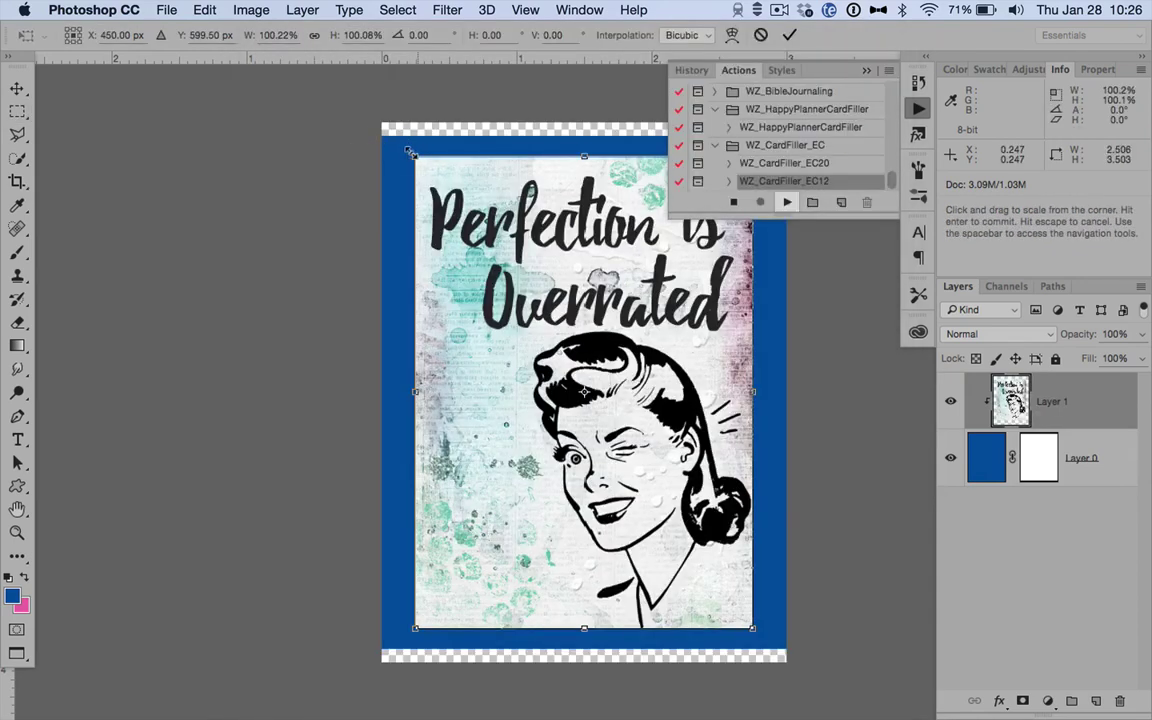
left_click_drag(410, 152, 349, 125)
key("Return")
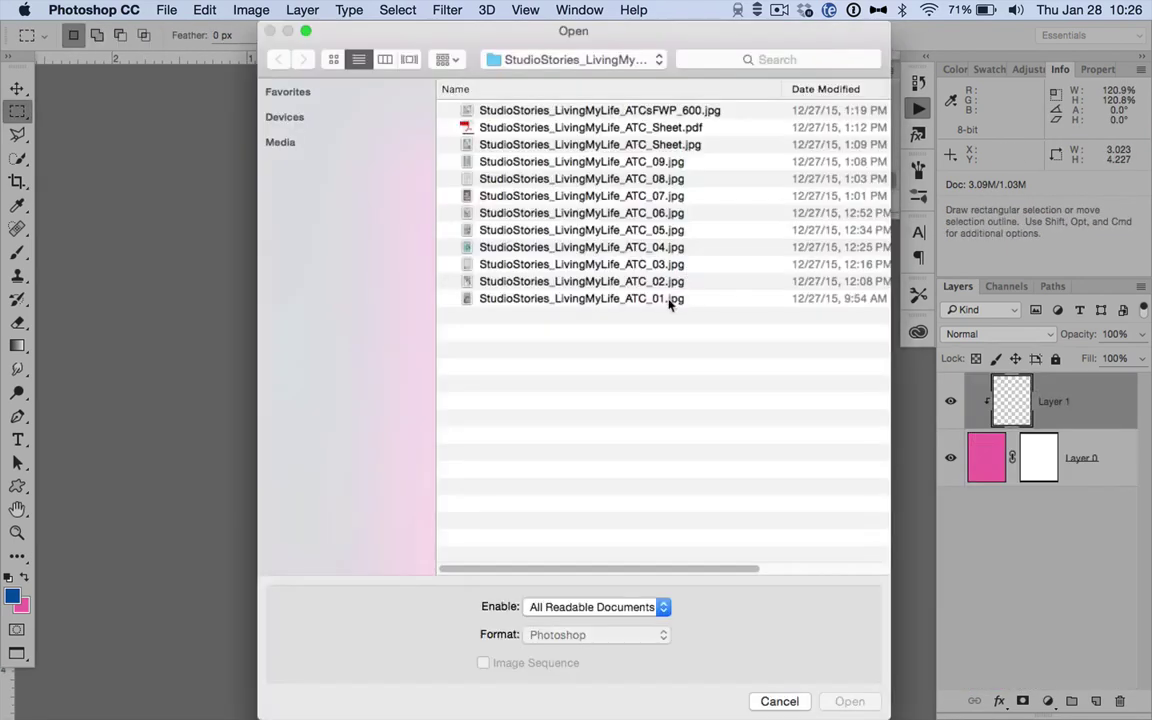
Fill the fourth card with StudioStories_LivingMyLife_ATC_01.jpg and the fifth with StudioStories_LivingMyLife_ATC_08.jpg, accepting each placement.
double_click(553, 301)
left_click_drag(410, 152, 427, 275)
key("Return")
left_click(643, 180)
double_click(643, 180)
key("Return")
Fill the sixth card with StudioStories_LivingMyLife_ATC_03.jpg, scaled up to about 123% and shifted vertically within the card.
left_click(560, 262)
double_click(560, 262)
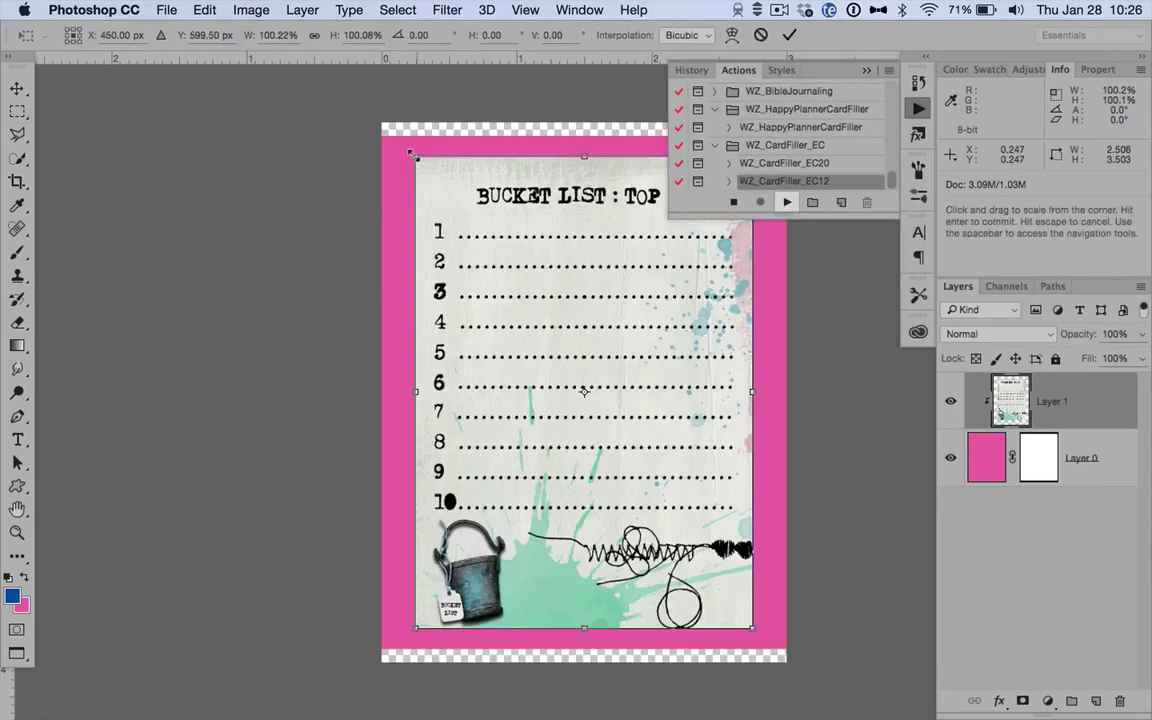
left_click_drag(384, 120, 367, 157)
left_click_drag(553, 296, 450, 278)
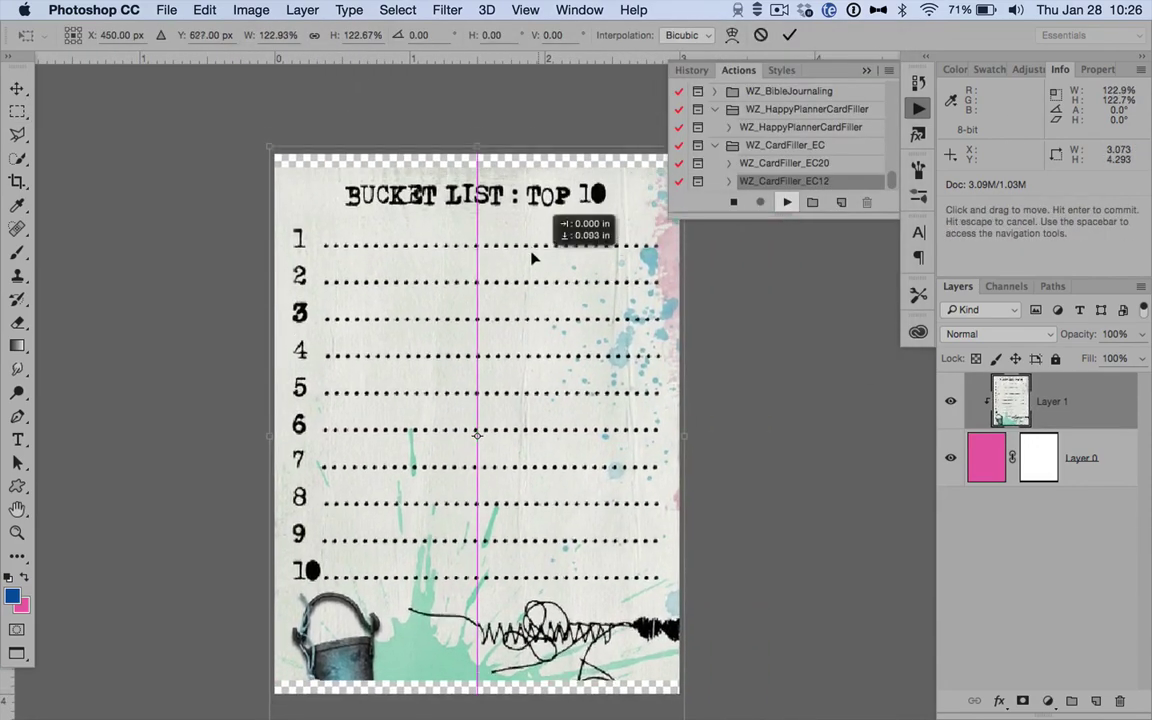
key("Return")
Fill the seventh card with StudioStories_LivingMyLife_ATC_07.jpg, scaled up to about 122%.
double_click(650, 196)
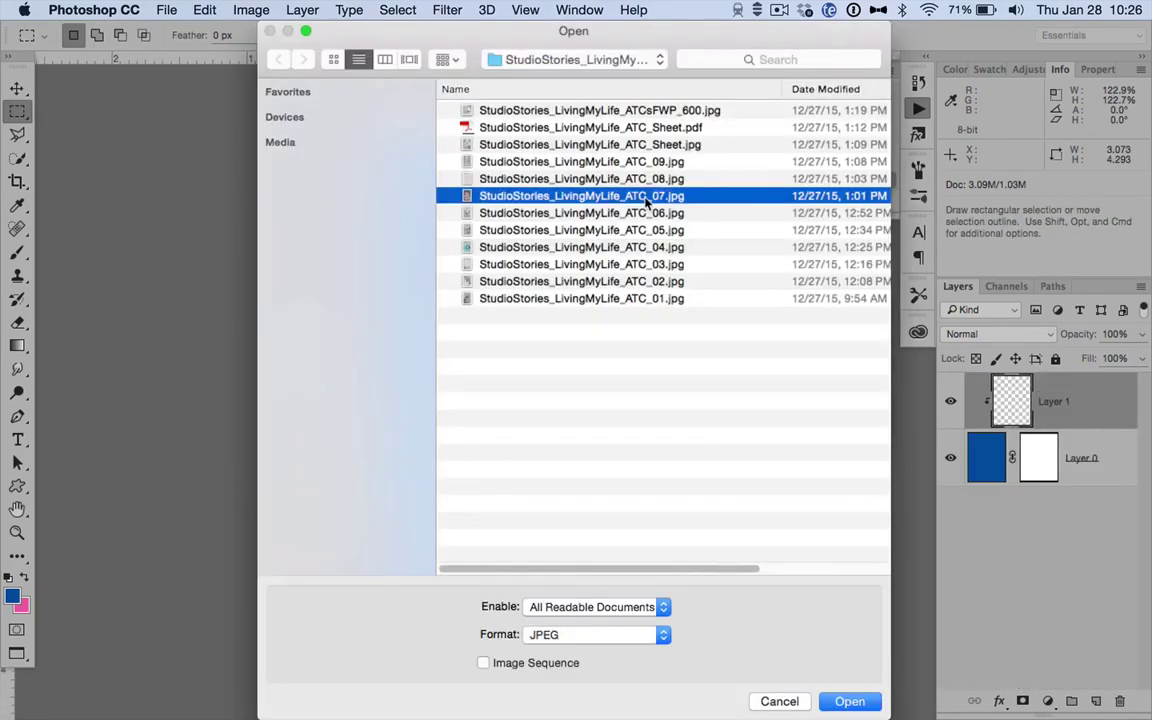
left_click_drag(414, 154, 345, 124)
key("Return")
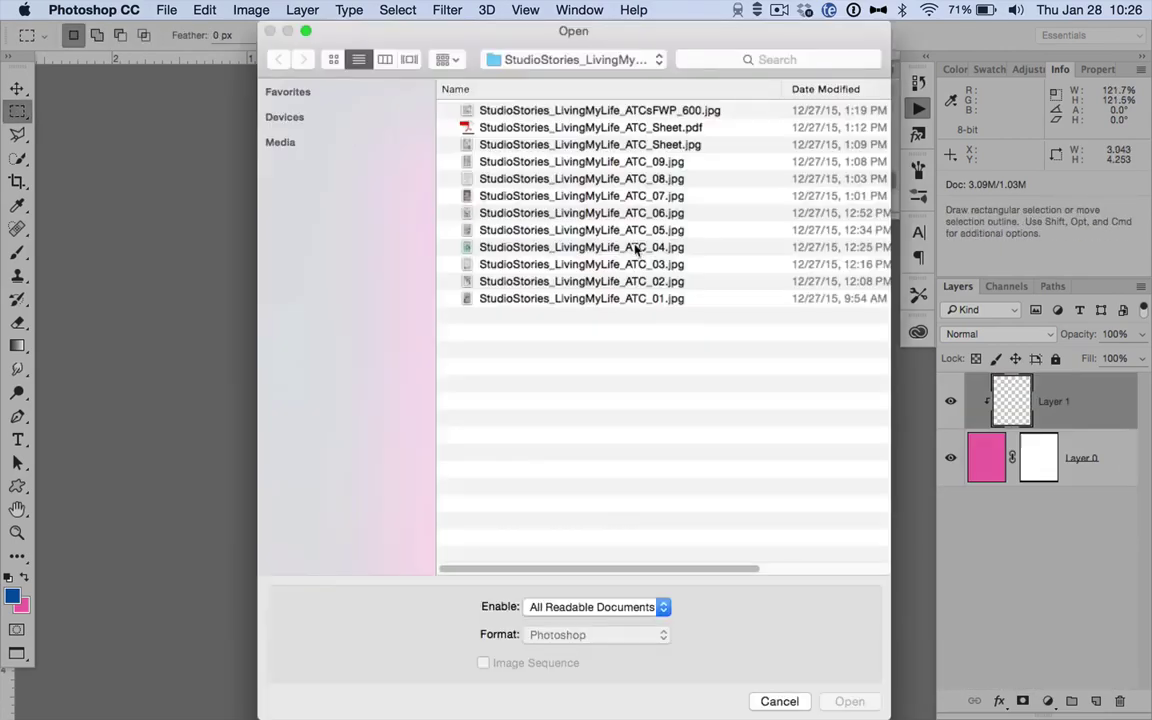
Fill the eighth card with an enlarged StudioStories_LivingMyLife_ATC_04.jpg and the ninth with StudioStories_LivingMyLife_ATC_05.jpg.
double_click(638, 248)
left_click_drag(412, 153, 334, 121)
key("Return")
double_click(540, 229)
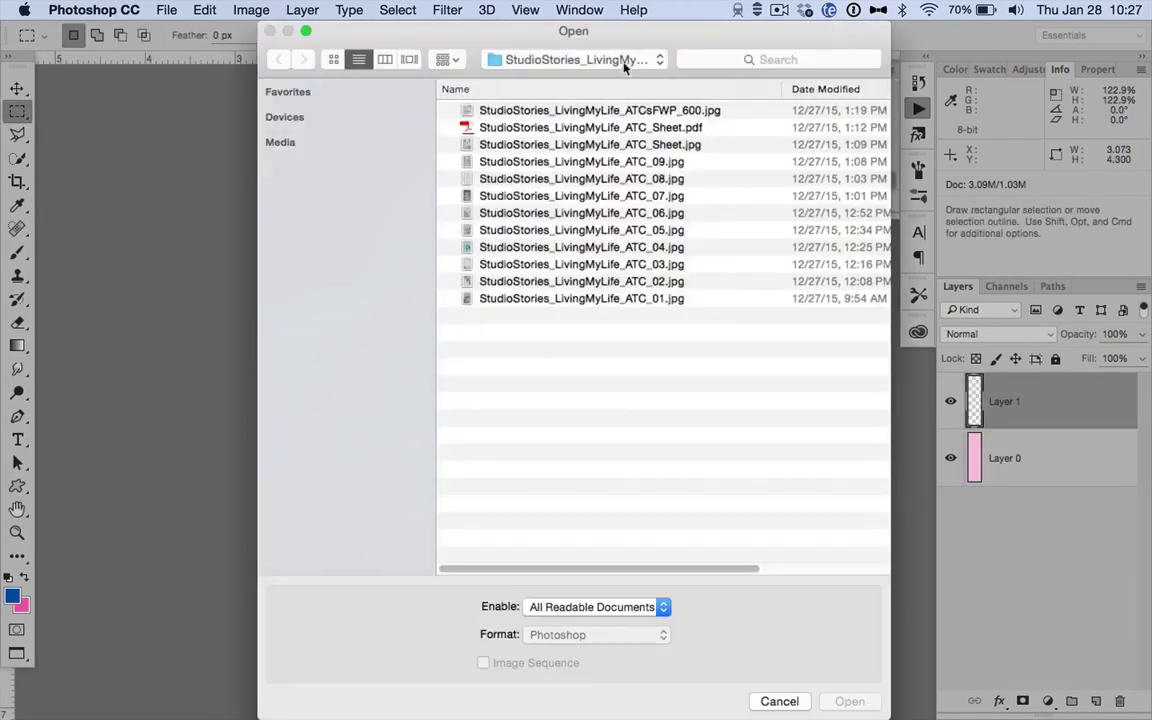
Fill the tall card with StudioStories_LivingMyLife_CBD_PP03.jpg and the wide card with StudioStories_LivingMyLife_CBD_PP05.jpg, both from the StudioStories_LivingMyLife_PP1 folder.
left_click(575, 59)
left_click(622, 85)
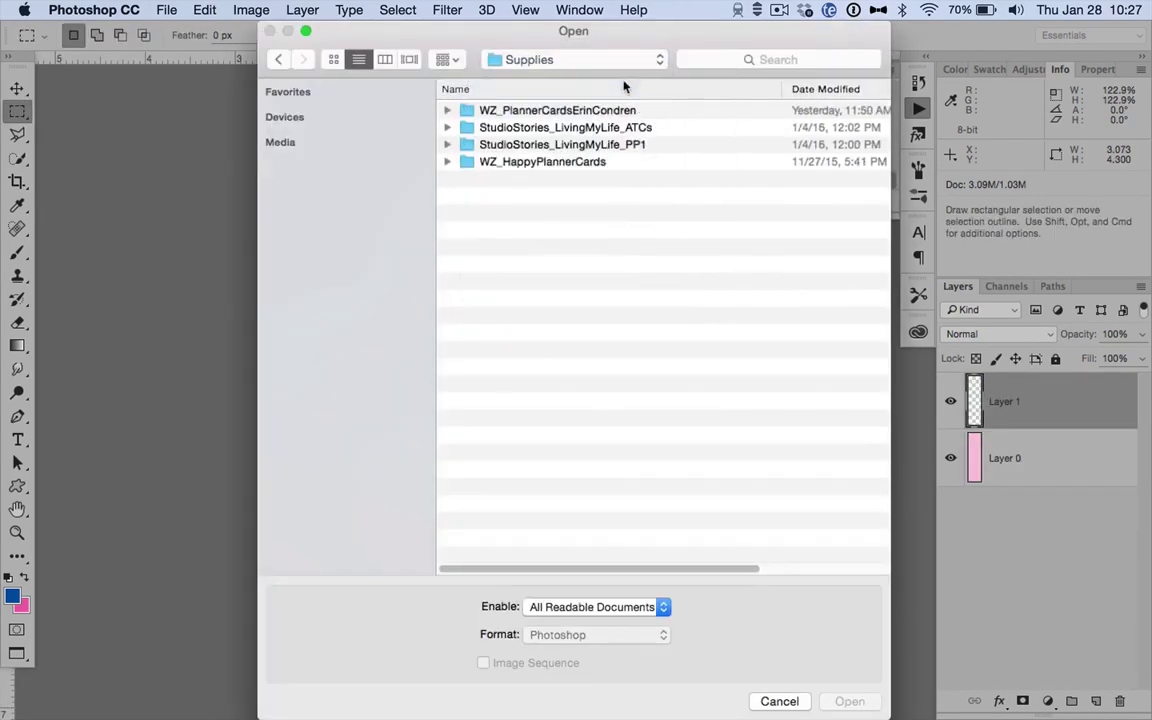
double_click(600, 147)
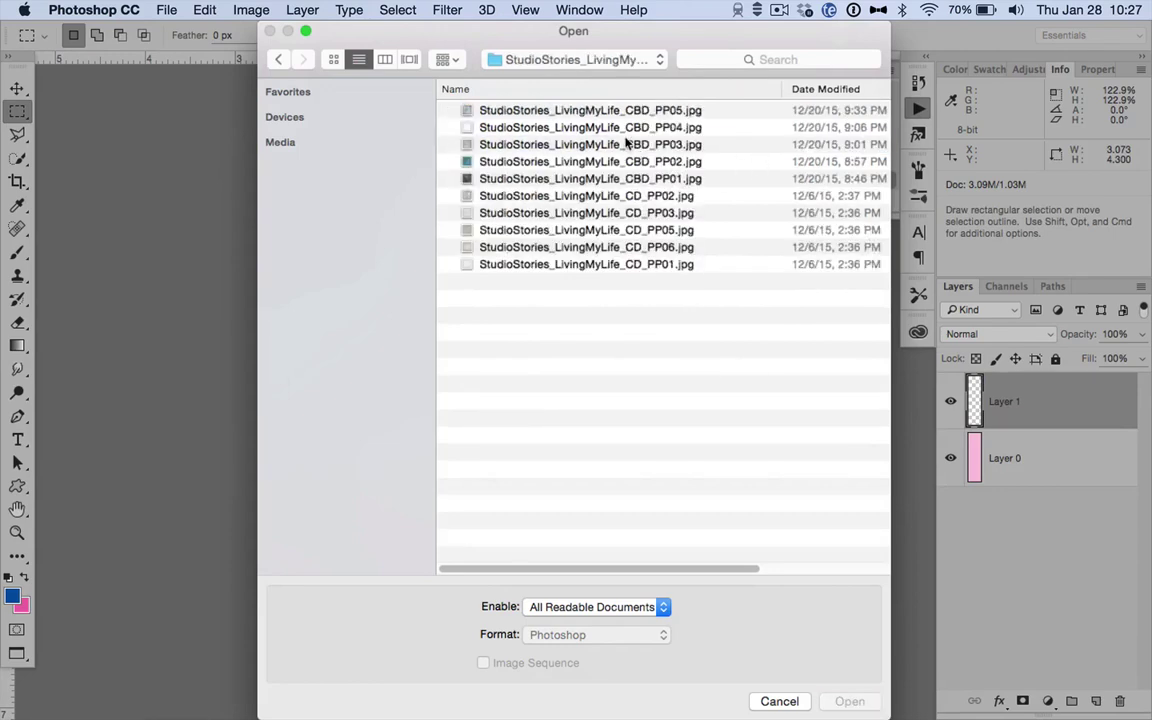
double_click(614, 147)
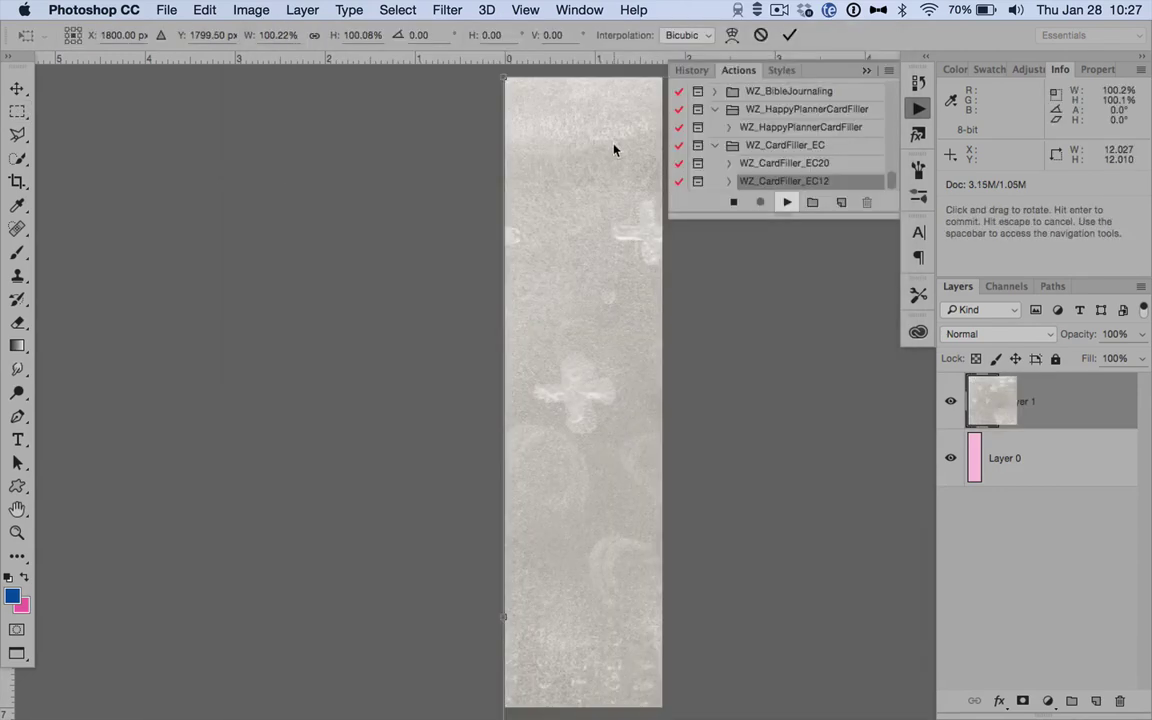
key("Return")
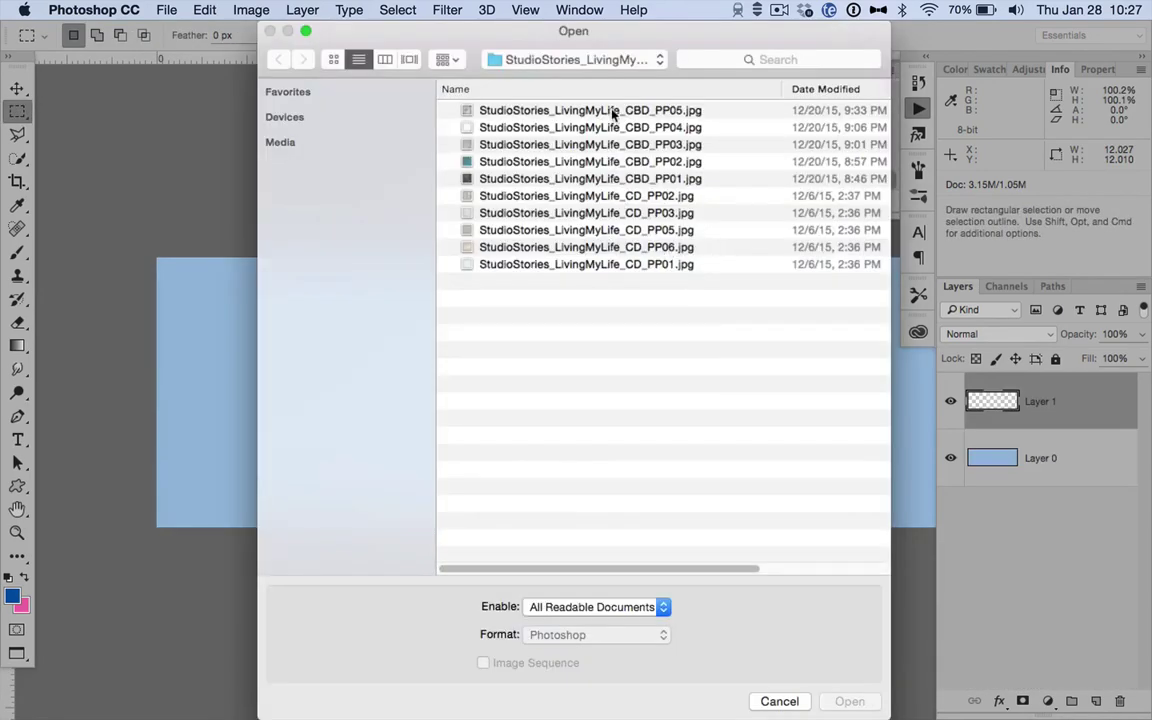
double_click(614, 111)
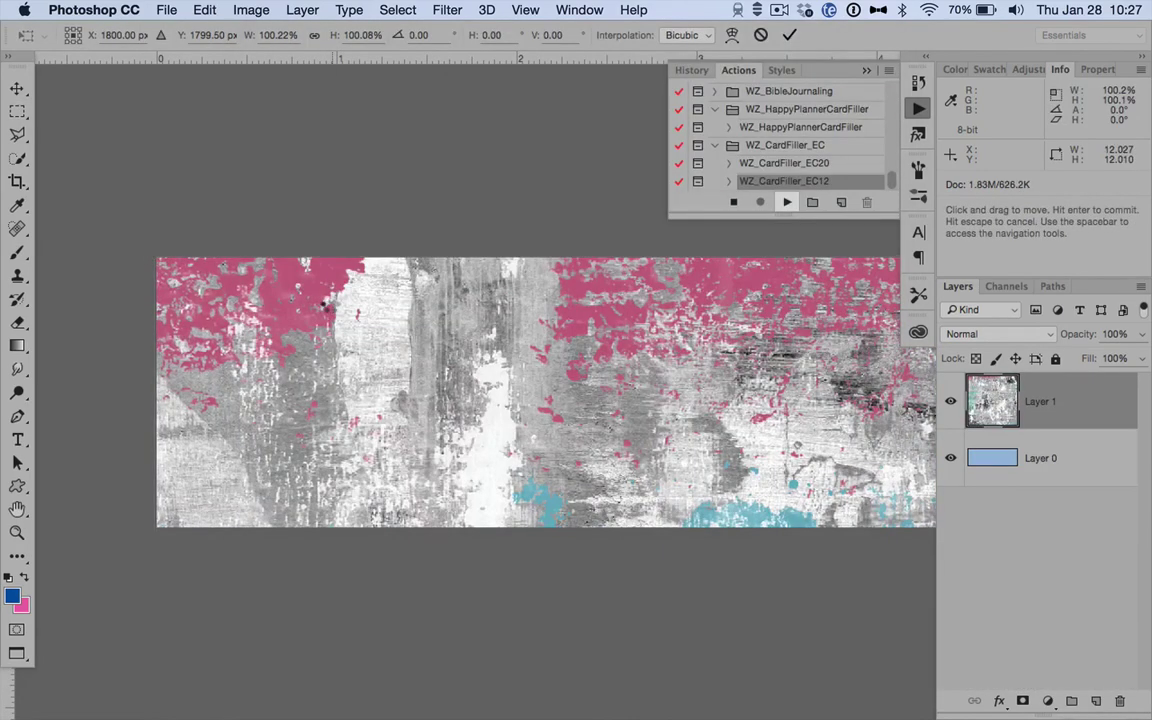
key("Return")
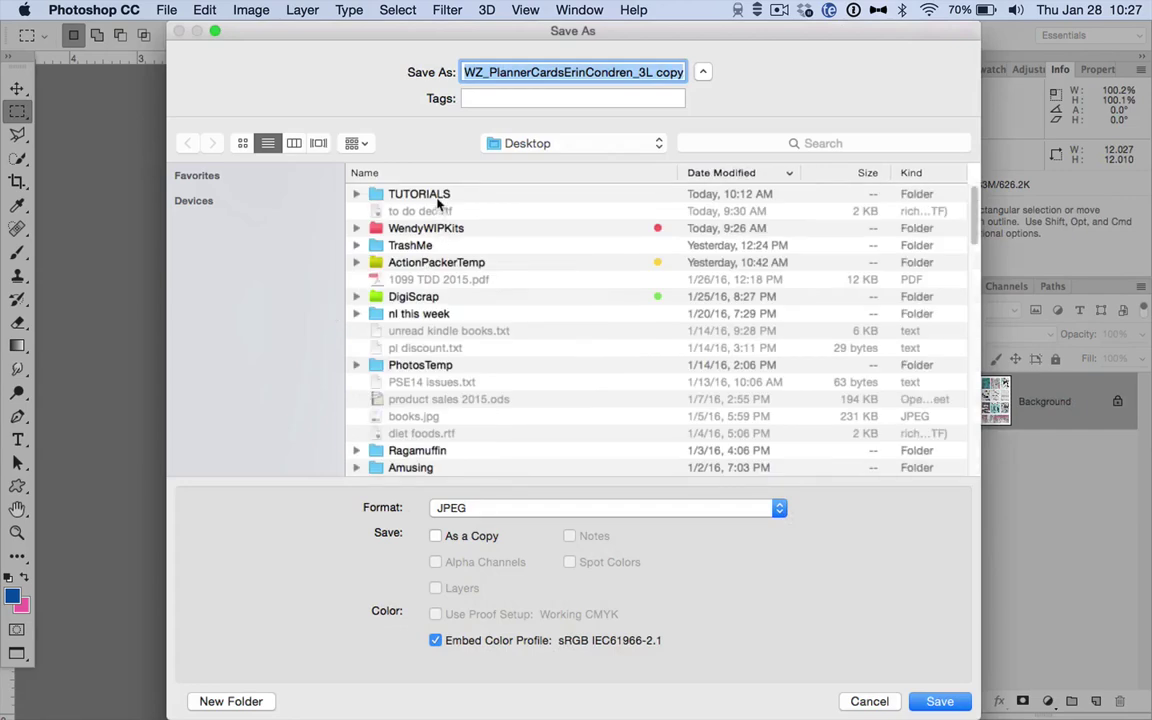
Save the filled sheet as a JPEG named LivingMyLifeEC in the TUTORIALS folder.
double_click(437, 200)
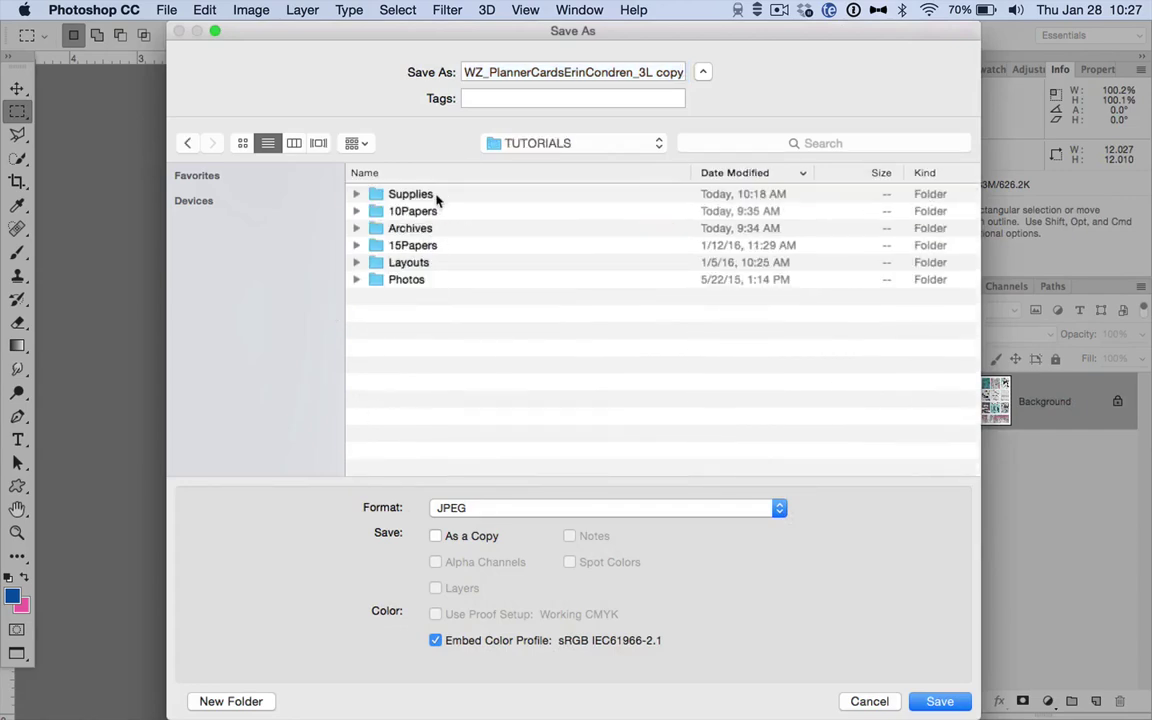
left_click_drag(681, 73, 410, 75)
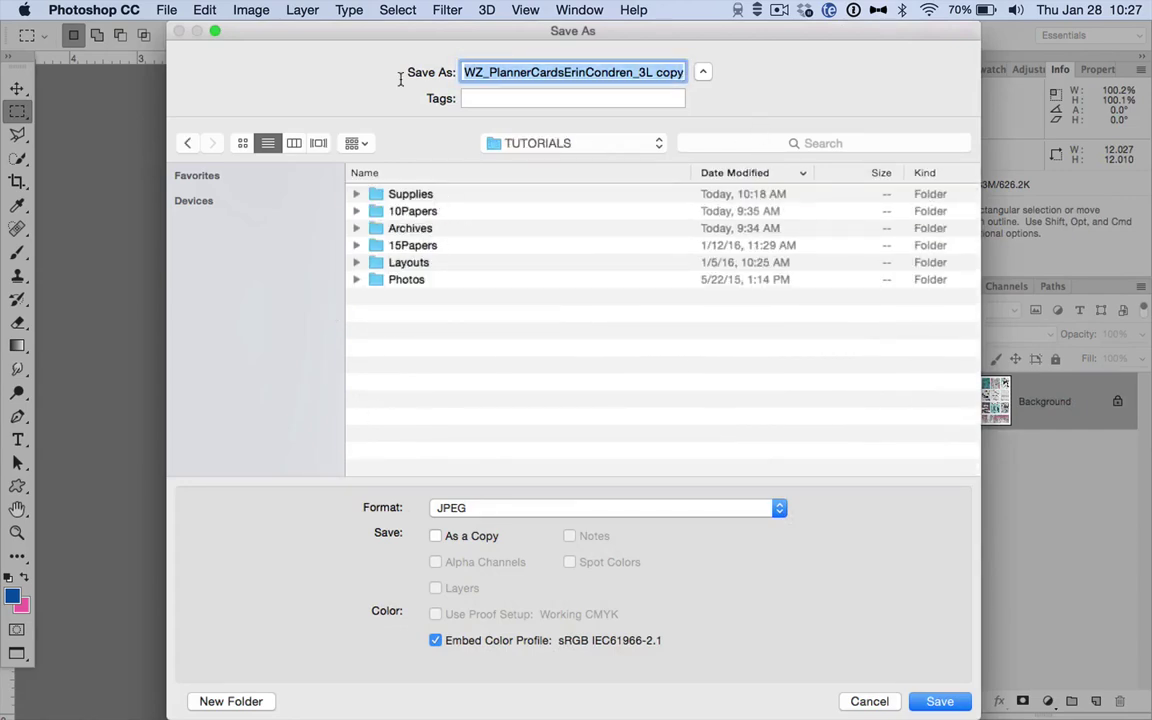
type("L")
type("ivingMyLife")
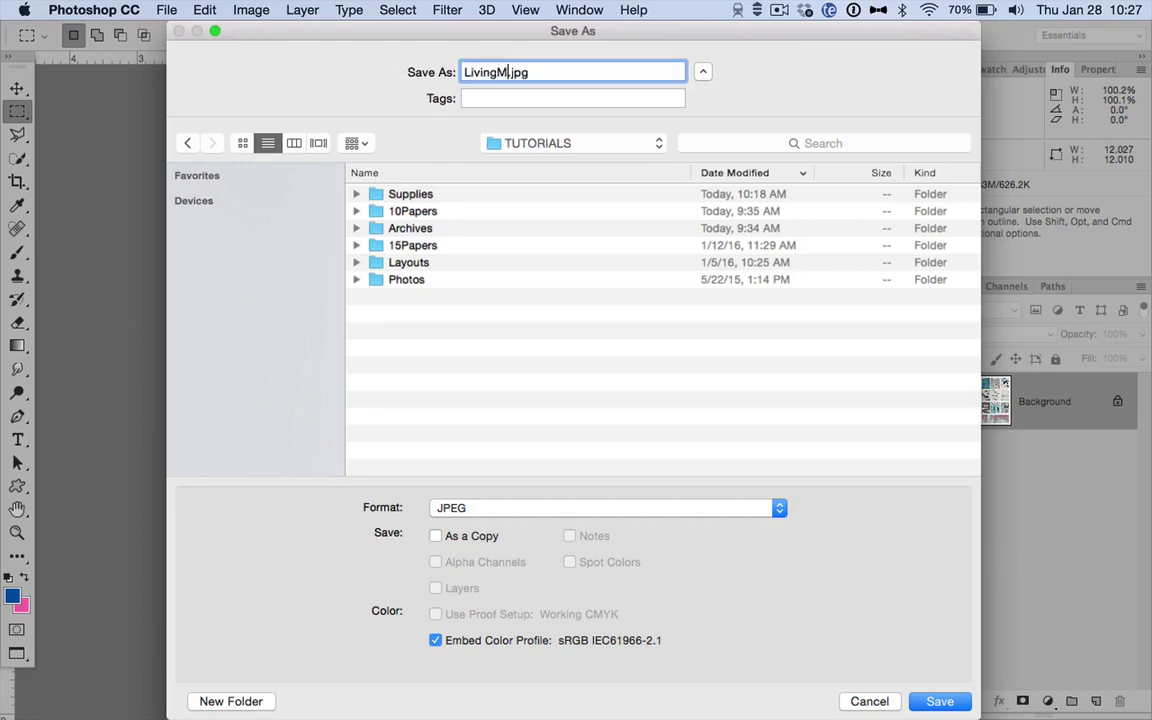
type("EC")
key("Return")
key("Return")
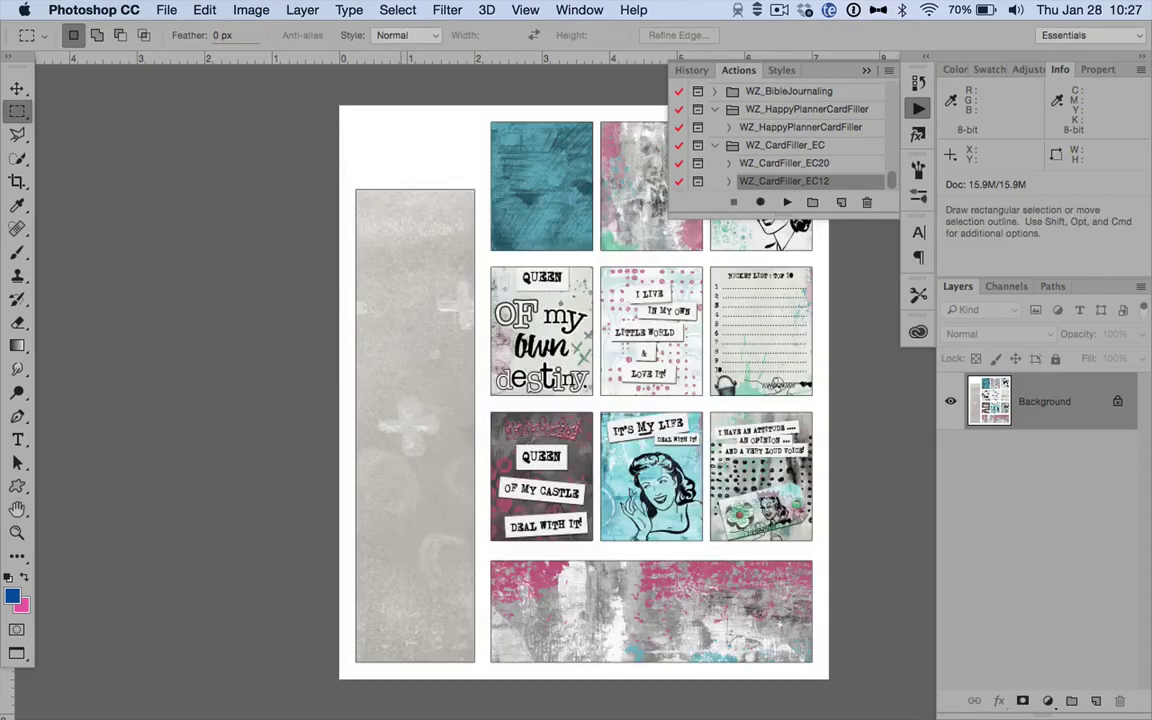
Look over the filled card sheet and close it to return to the blank card template.
scroll(571, 367, "right", 5)
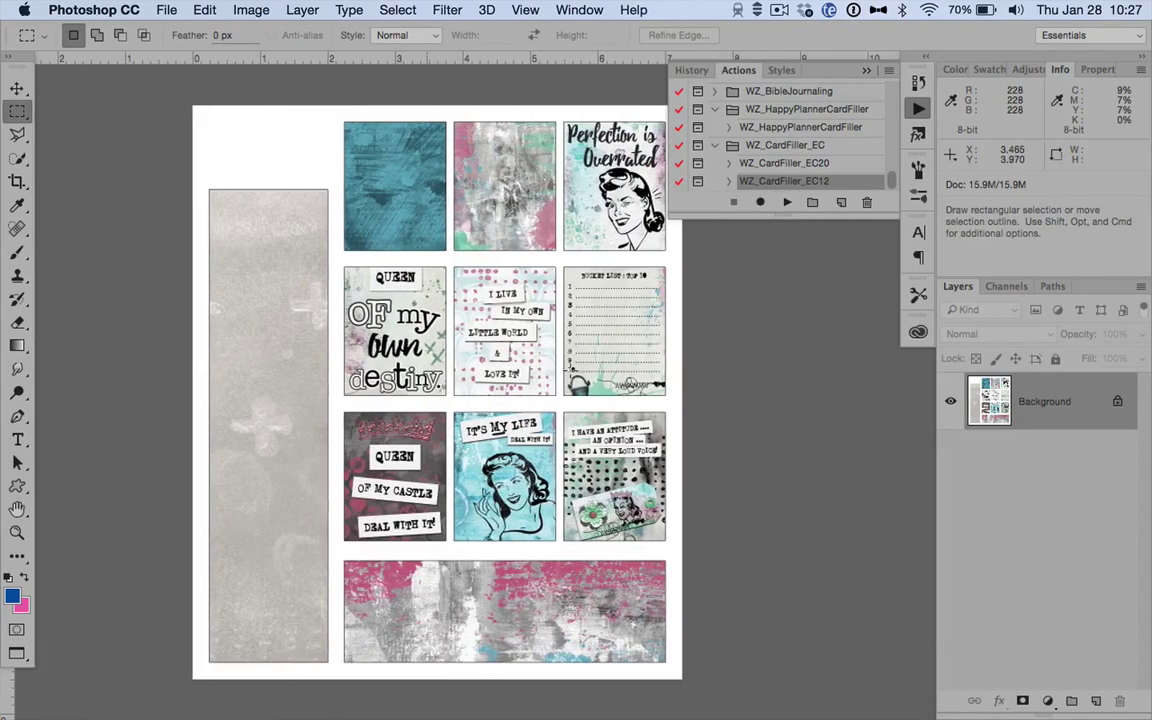
scroll(572, 368, "left", 4)
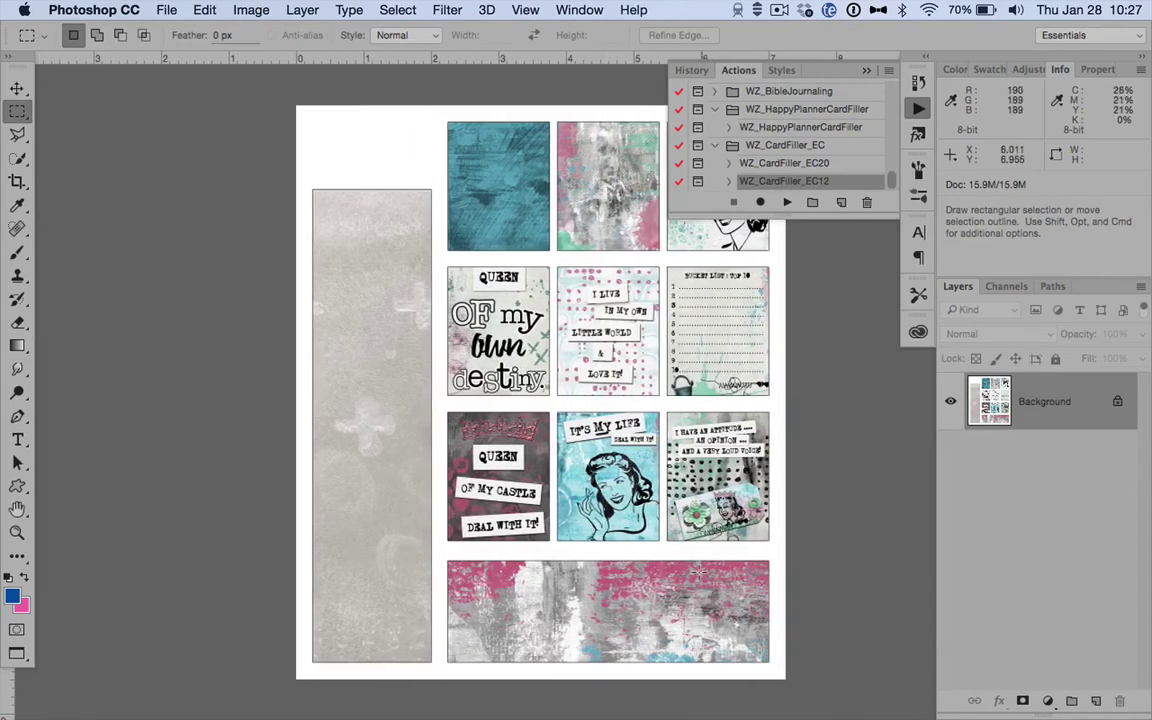
scroll(699, 571, "up", 3)
scroll(695, 600, "down", 8)
scroll(690, 637, "up", 6)
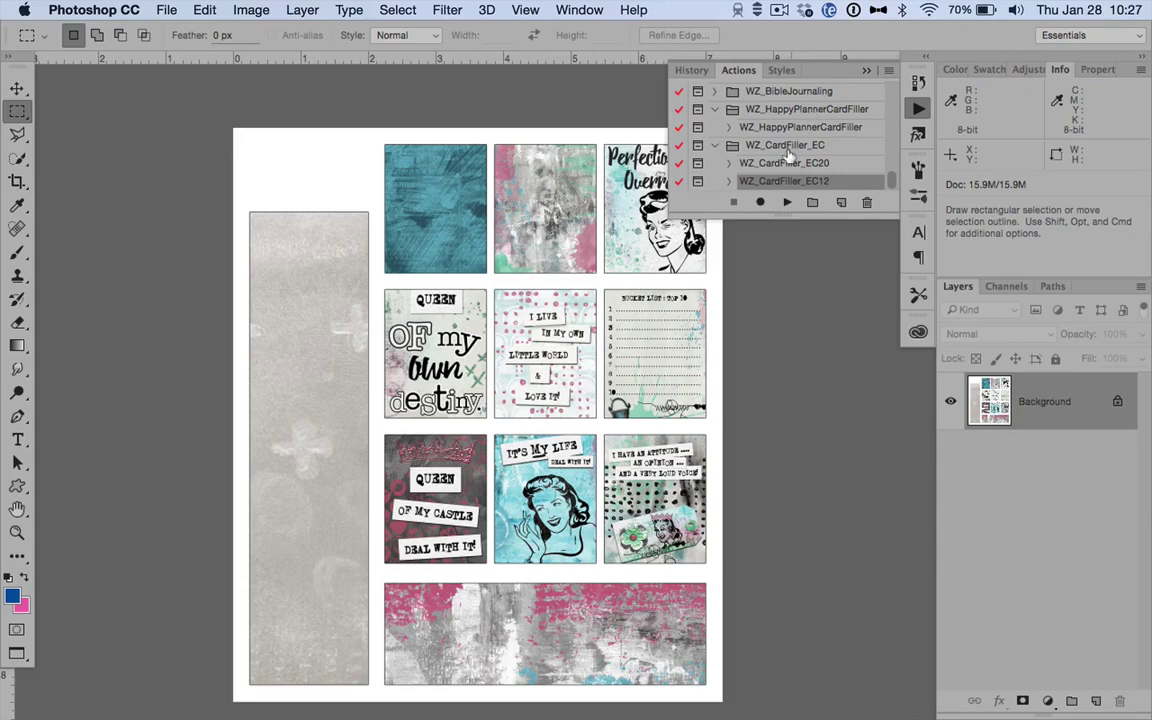
key("super+w")
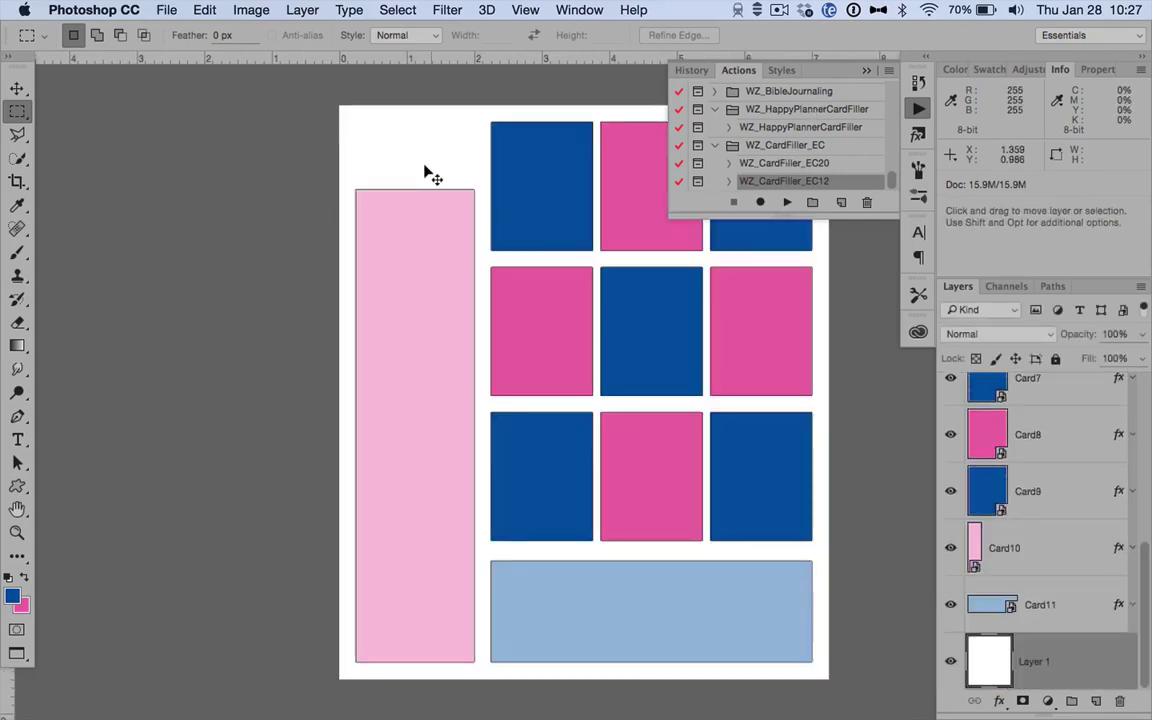
Select the Card1 layer and open StudioStories_LivingMyLife_ATC_08.jpg from the StudioStories_LivingMyLife_ATCs folder inside Supplies.
scroll(1064, 486, "up", 5)
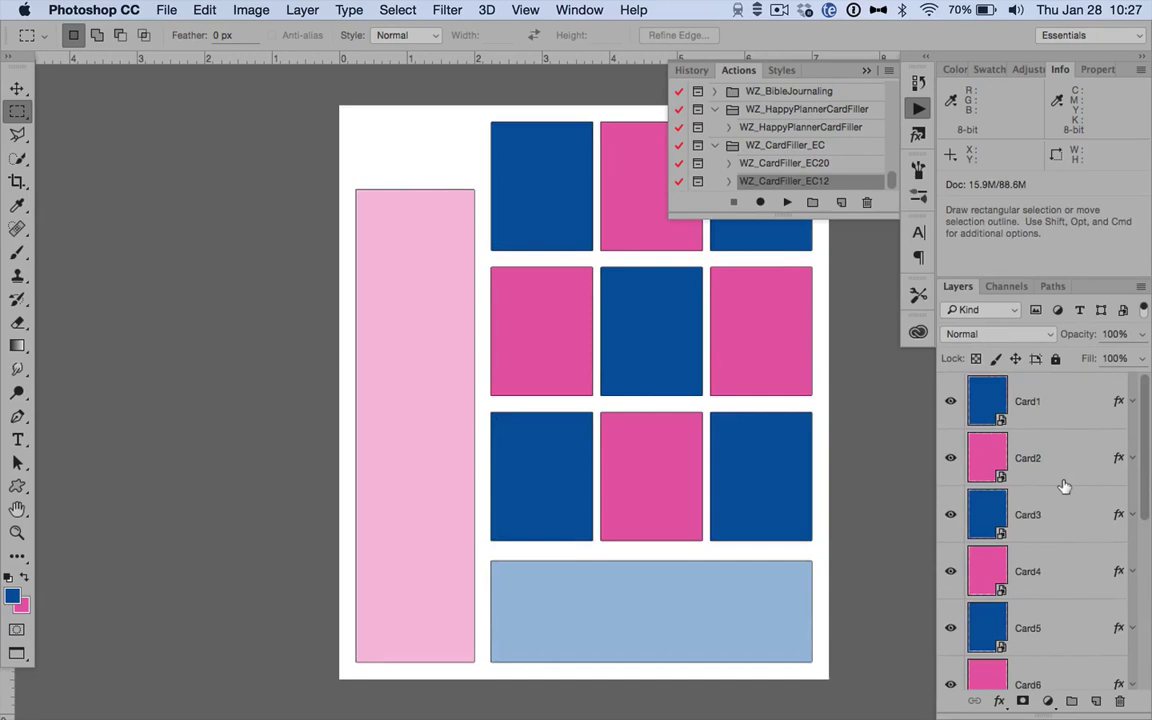
left_click(1045, 410)
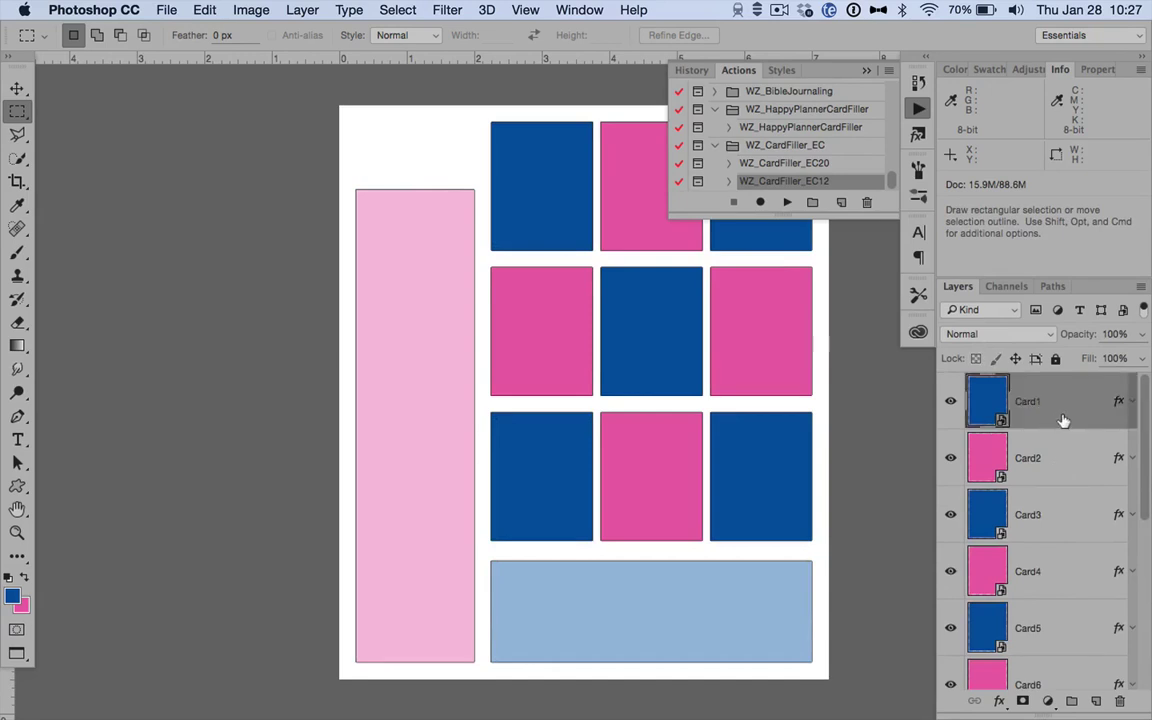
key("super+o")
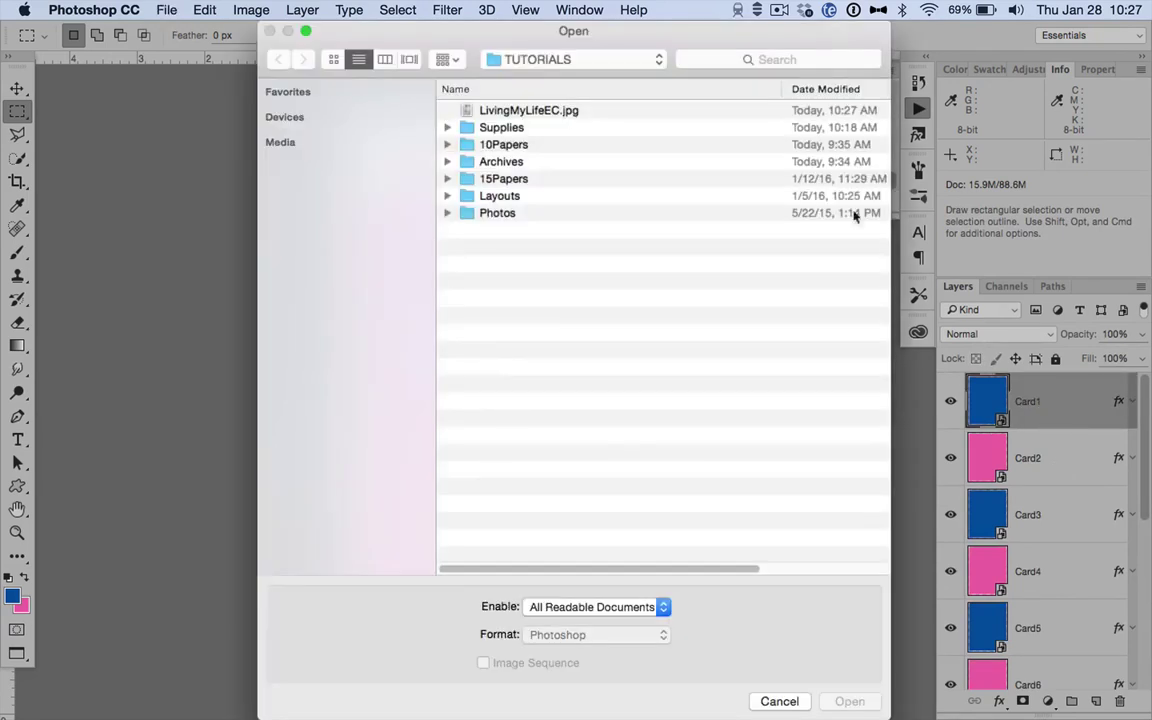
double_click(560, 128)
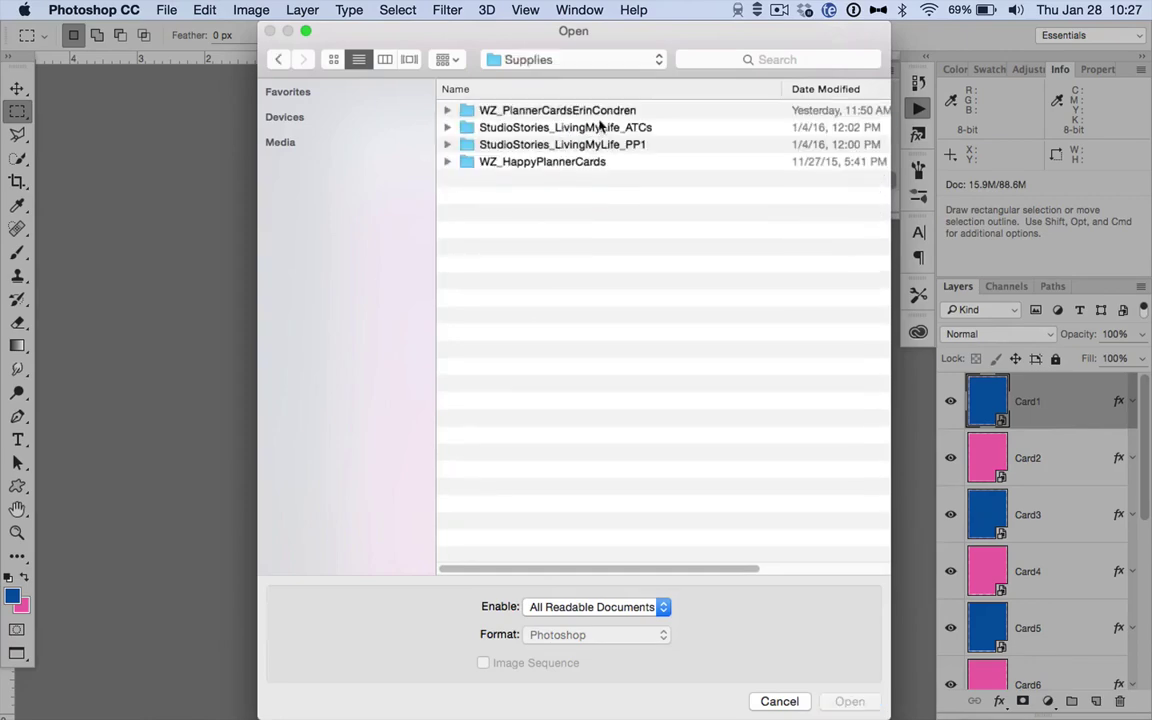
double_click(599, 126)
double_click(600, 177)
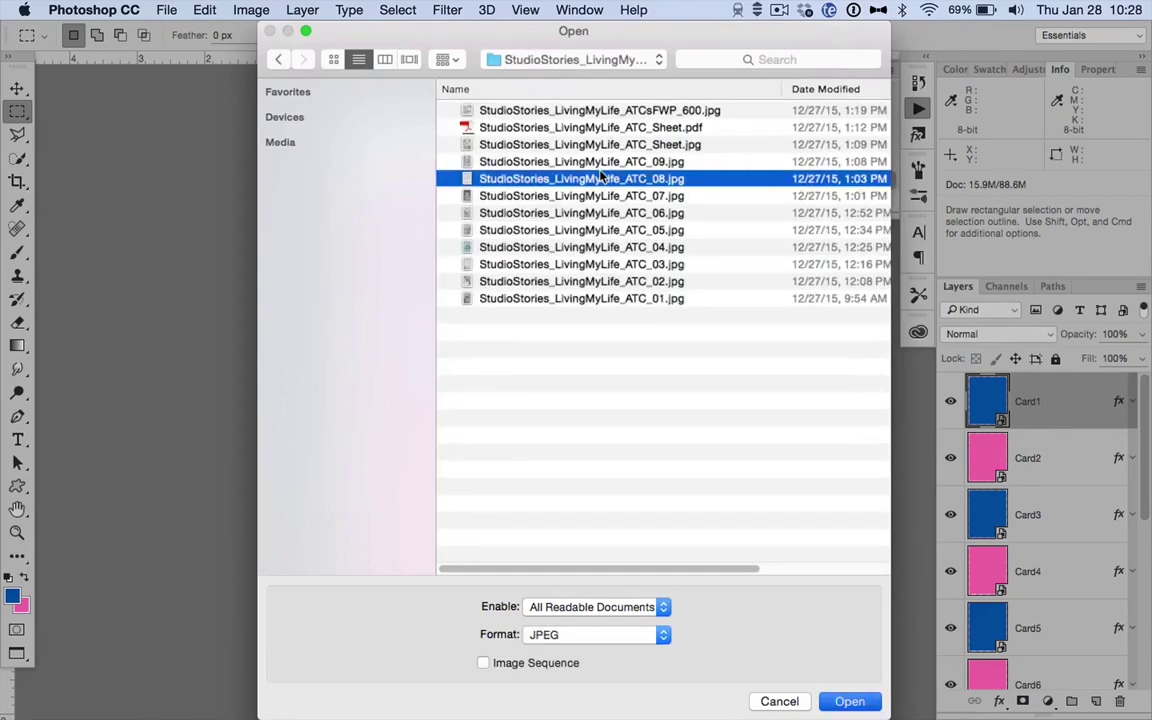
Copy the whole ATC_08 image, close its file, paste it above Card1 in the template and clip it to that card.
key("super+a")
key("super+c")
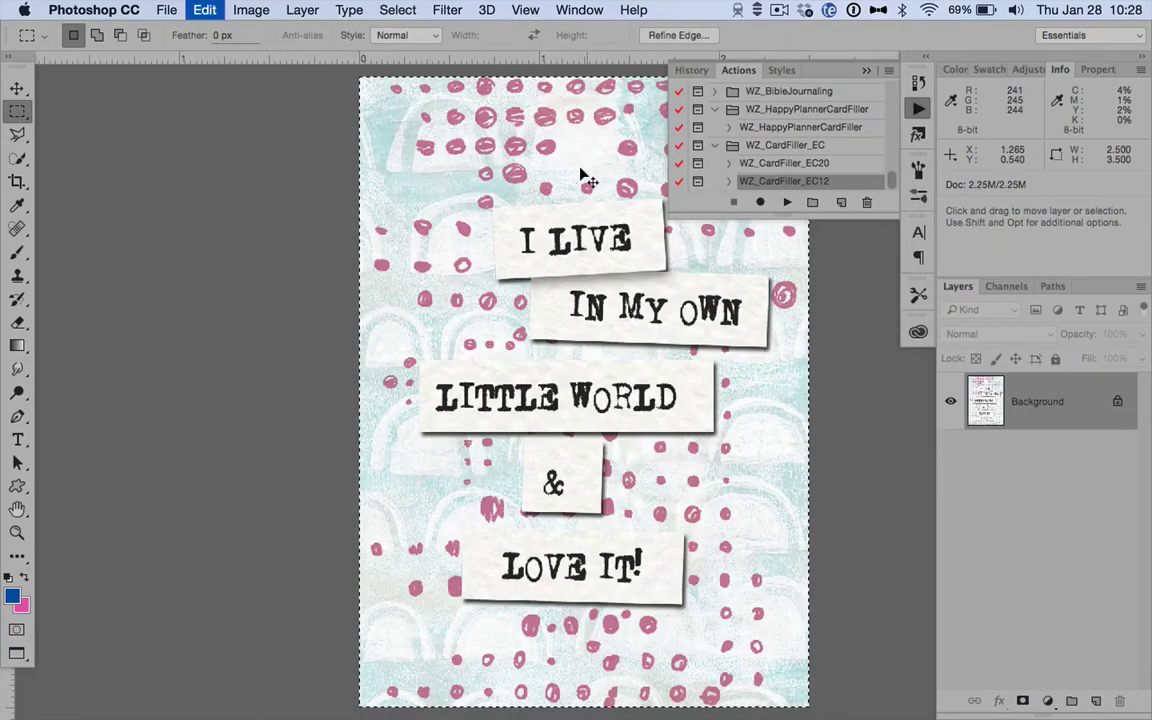
key("super+w")
key("super+v")
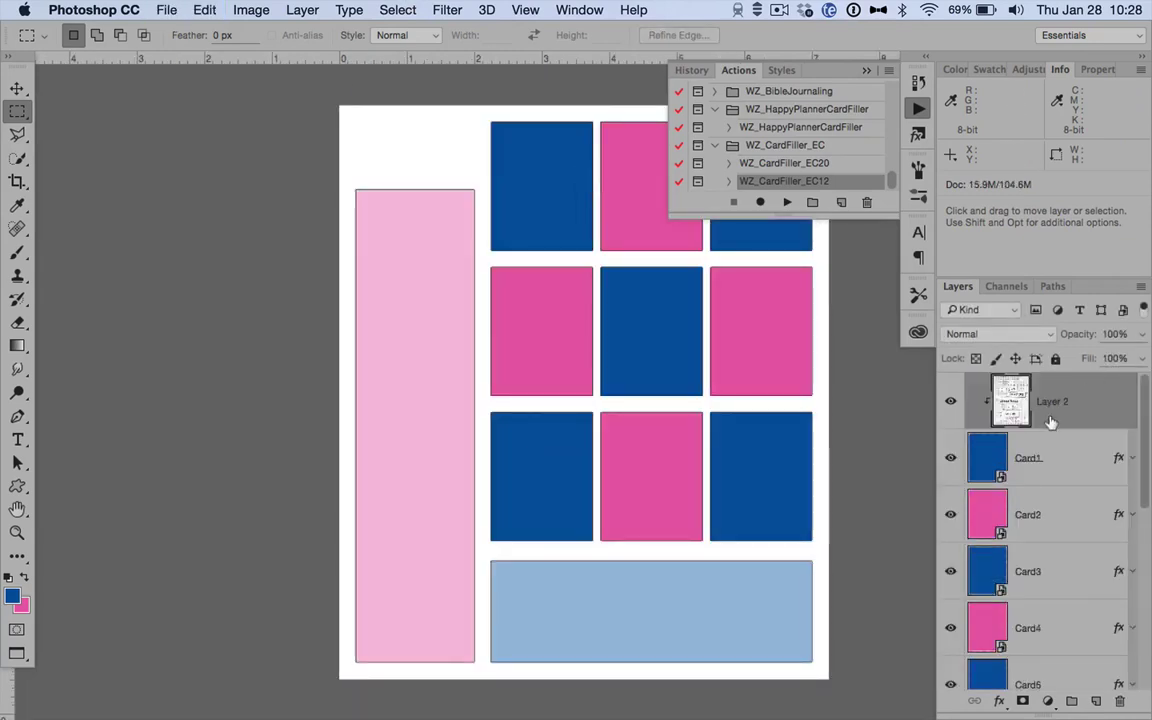
key("super+alt+g")
Move the clipped image over Card1 and scale it down so the full quote design fits the card.
left_click(17, 89)
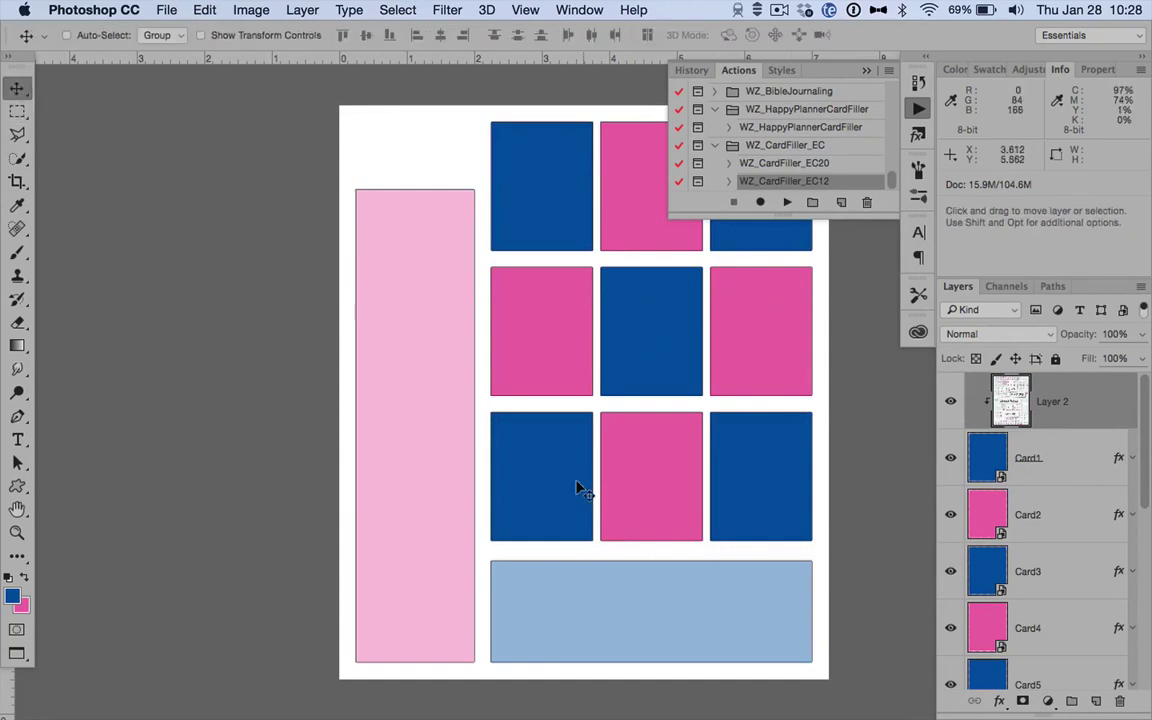
left_click_drag(578, 488, 532, 288)
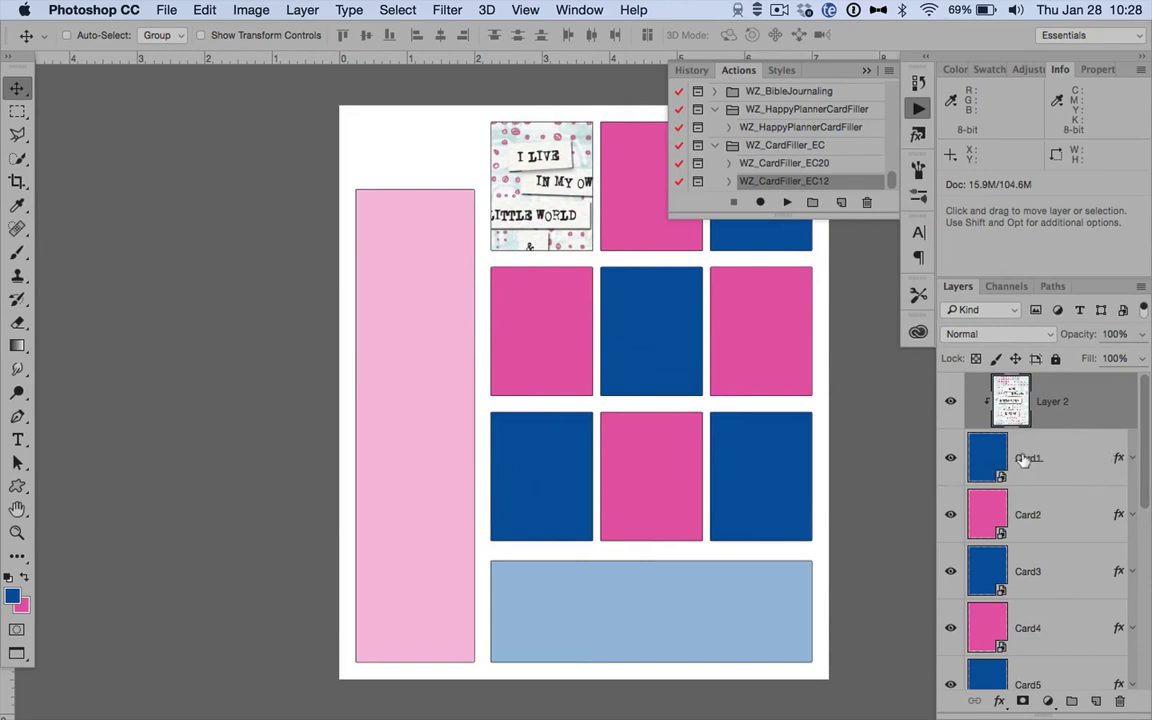
key("super+t")
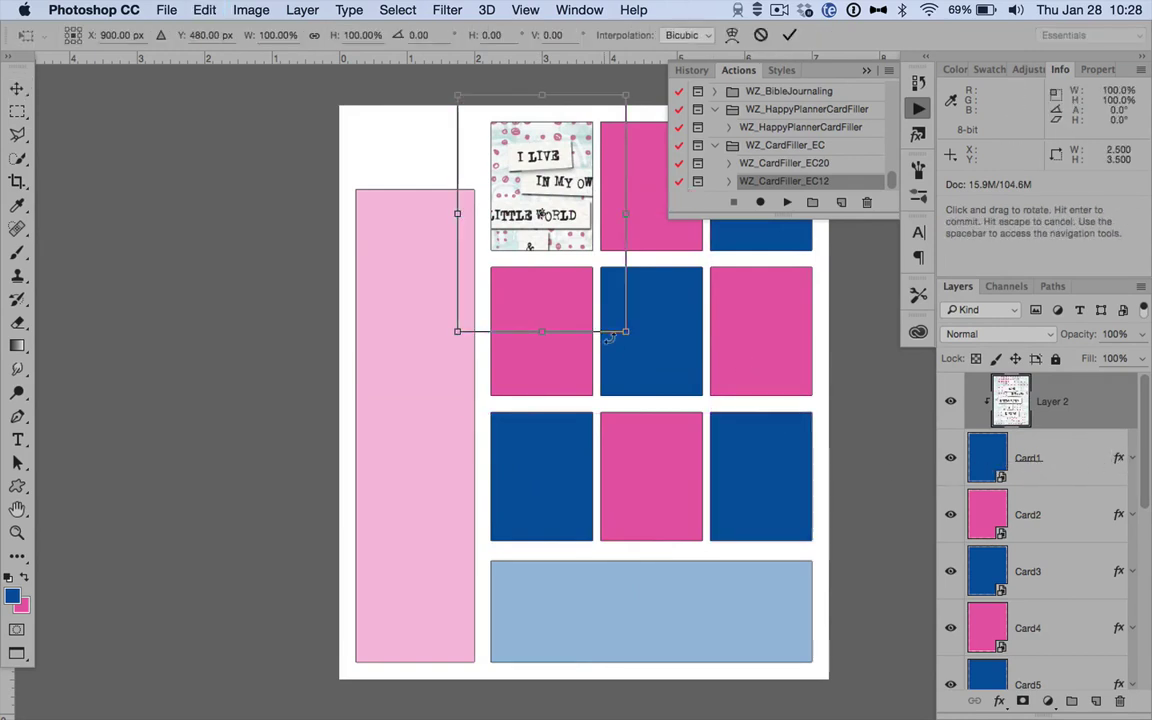
left_click_drag(617, 325, 576, 282)
left_click_drag(560, 200, 555, 175)
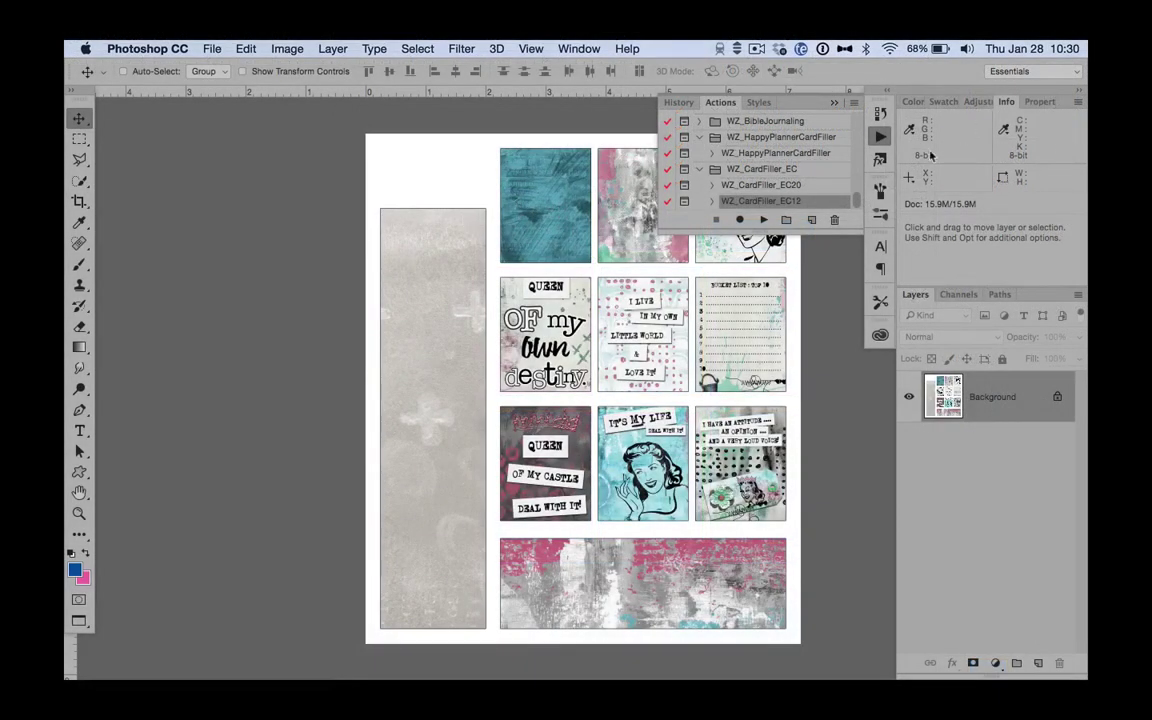
Hide the Actions list and look over the completed card sheet.
left_click(881, 141)
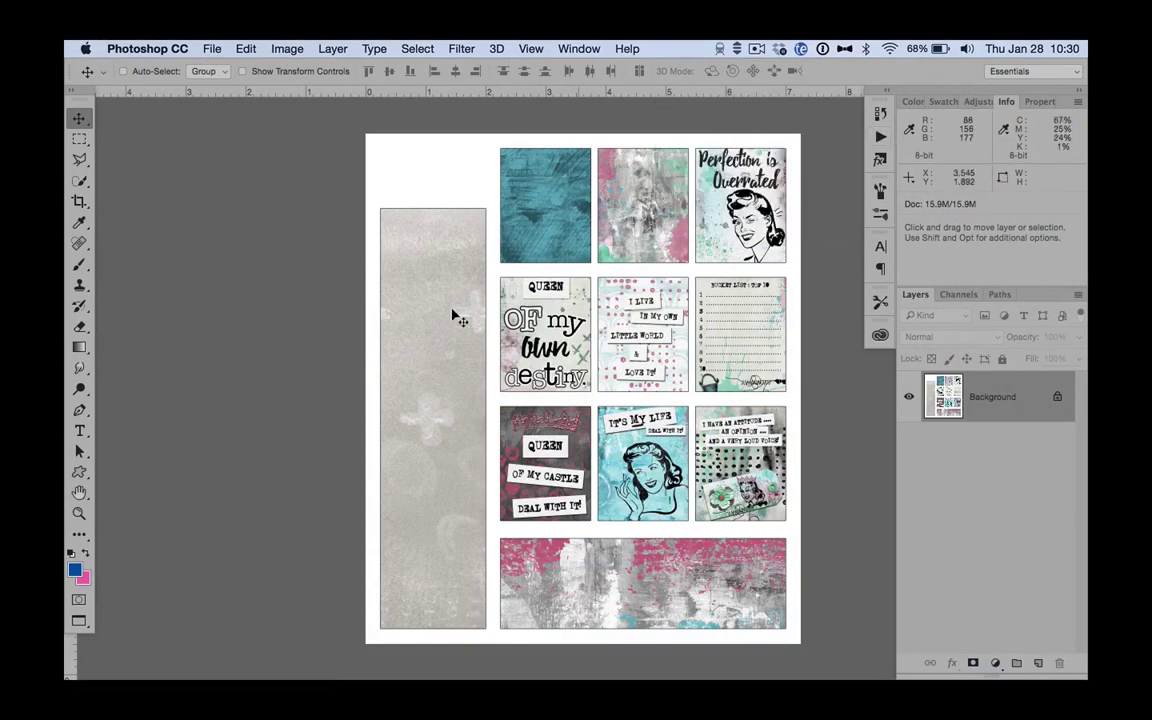
scroll(453, 314, "left", 2)
scroll(453, 314, "right", 4)
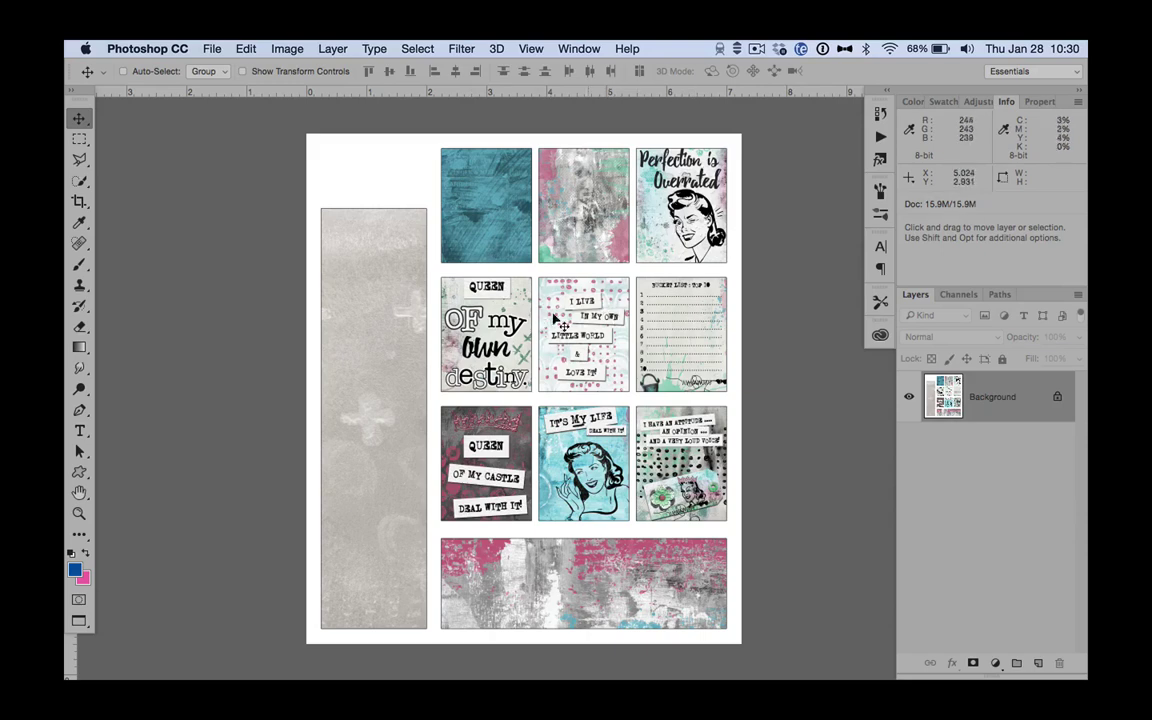
scroll(480, 320, "left", 2)
Open the print settings for the completed sheet and compare its size with Scale to Fit Media off and on, leaving it on.
key("super+p")
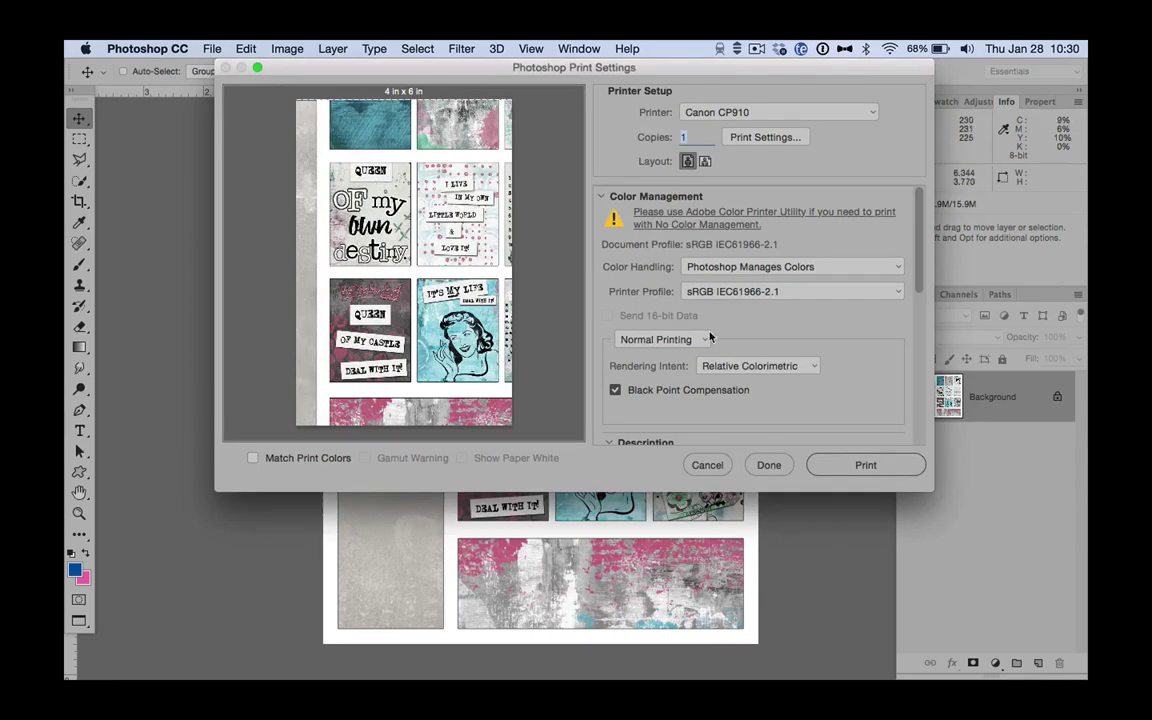
scroll(711, 335, "down", 5)
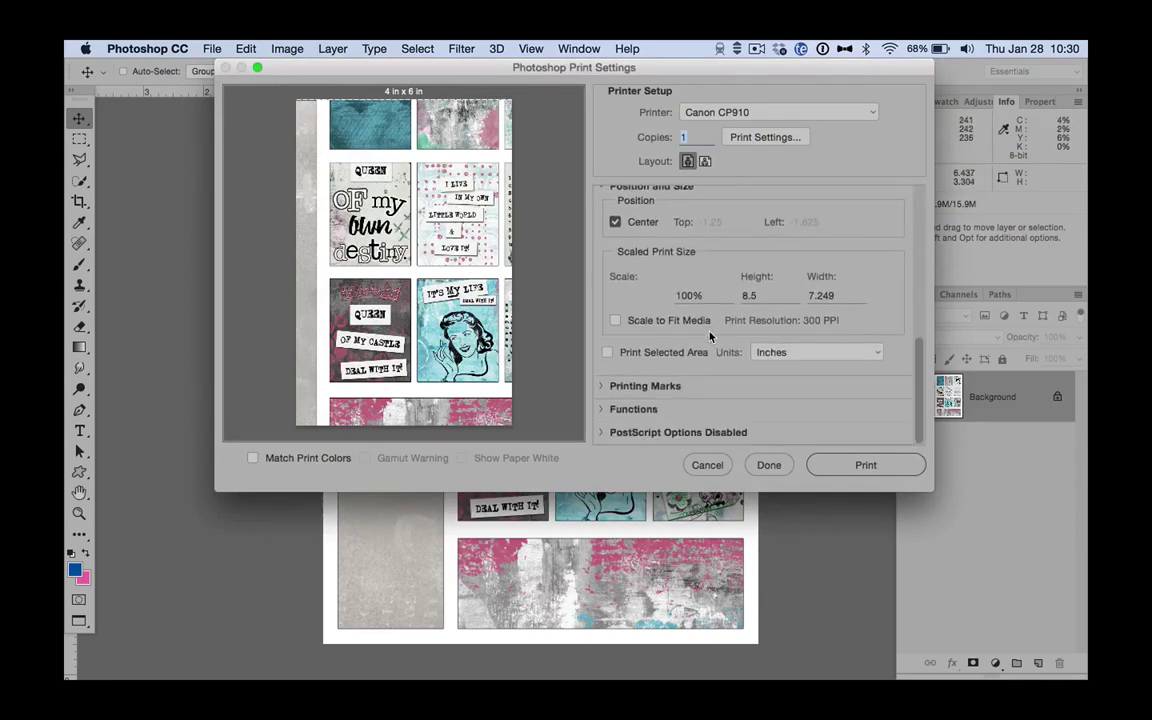
scroll(712, 255, "up", 3)
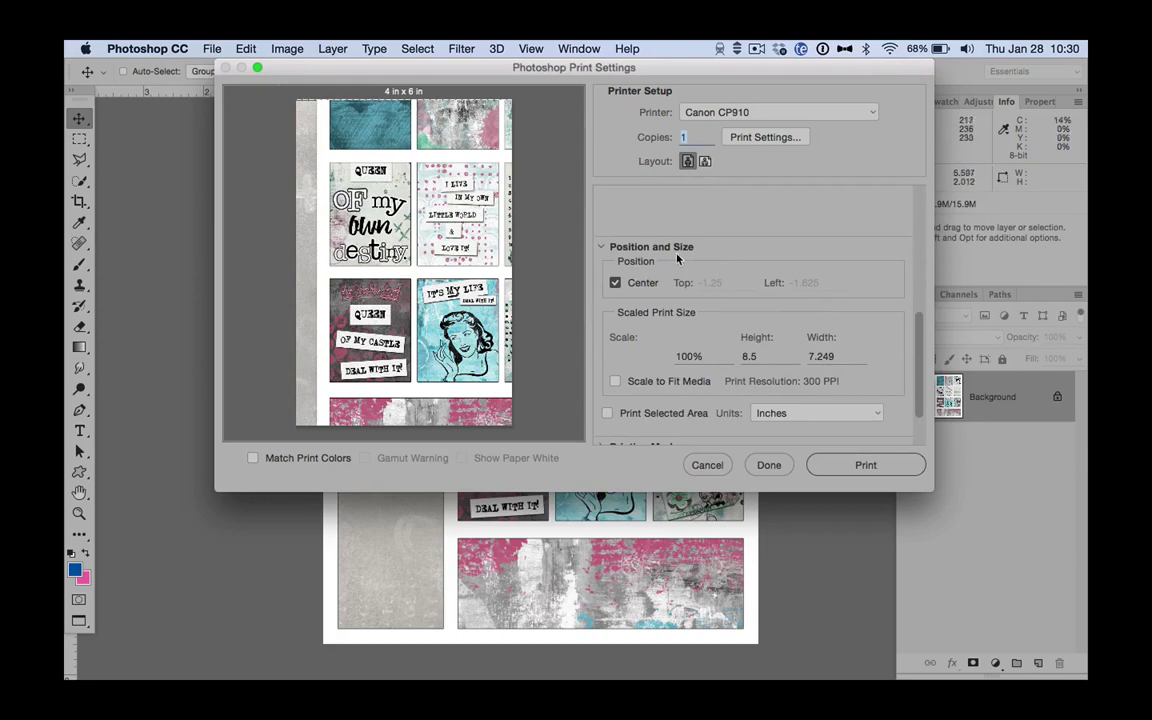
scroll(677, 259, "down", 3)
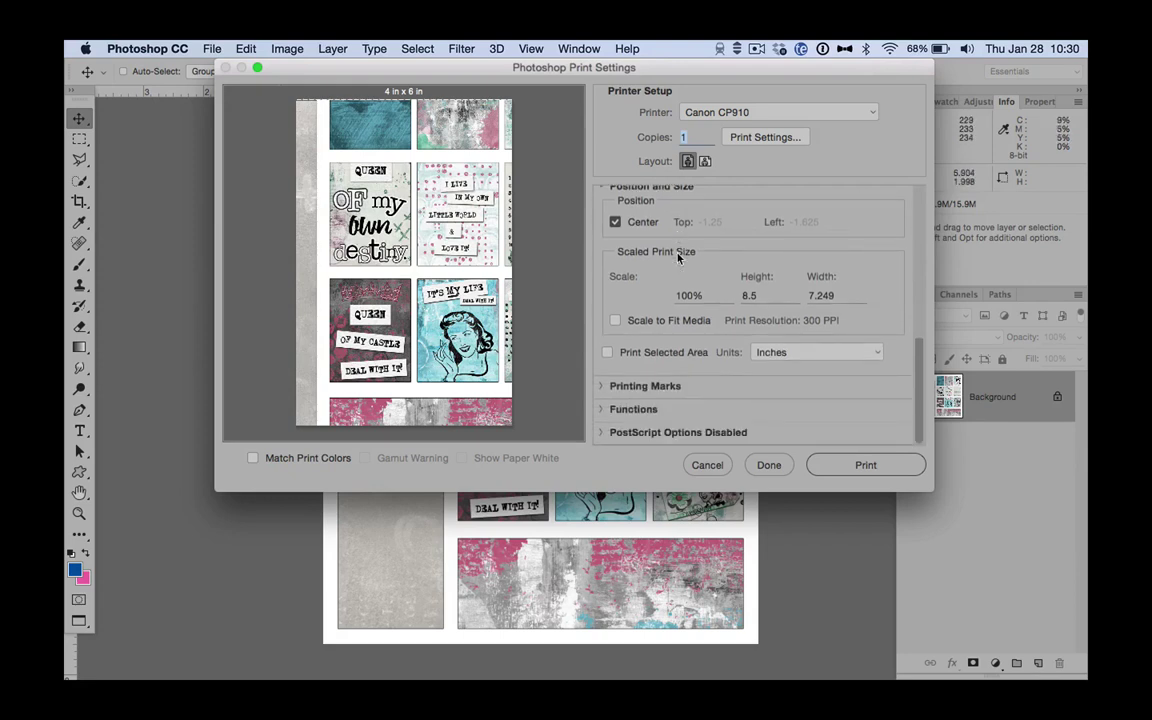
left_click(615, 321)
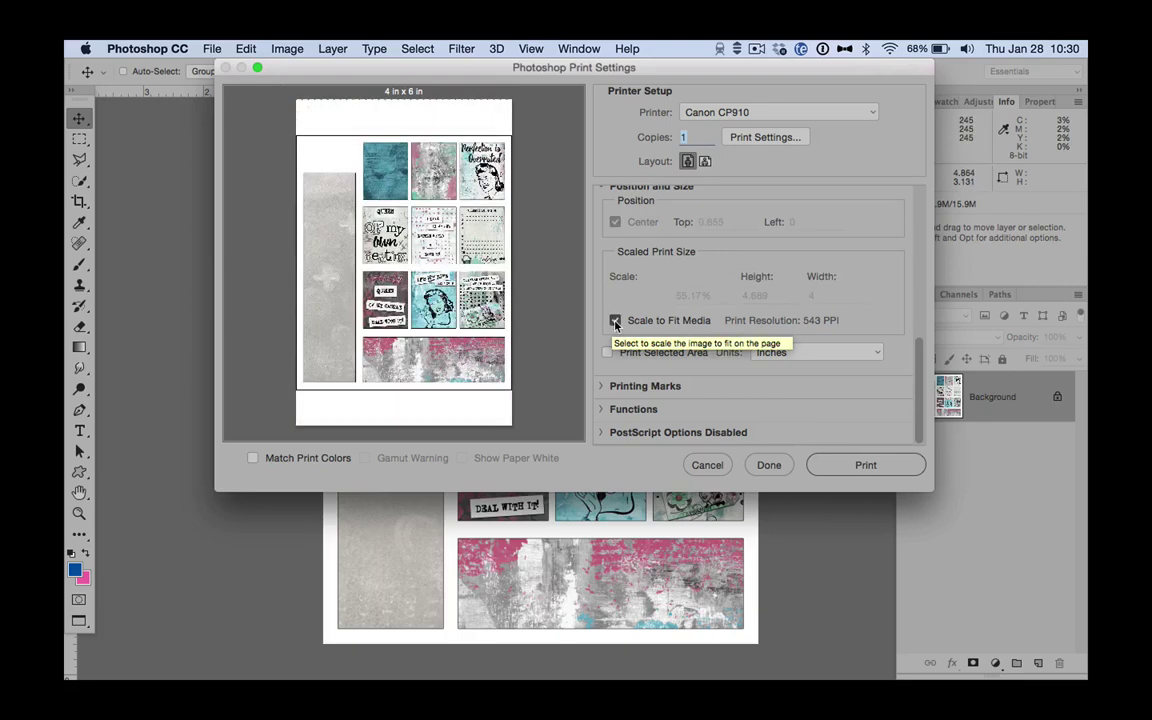
left_click(615, 321)
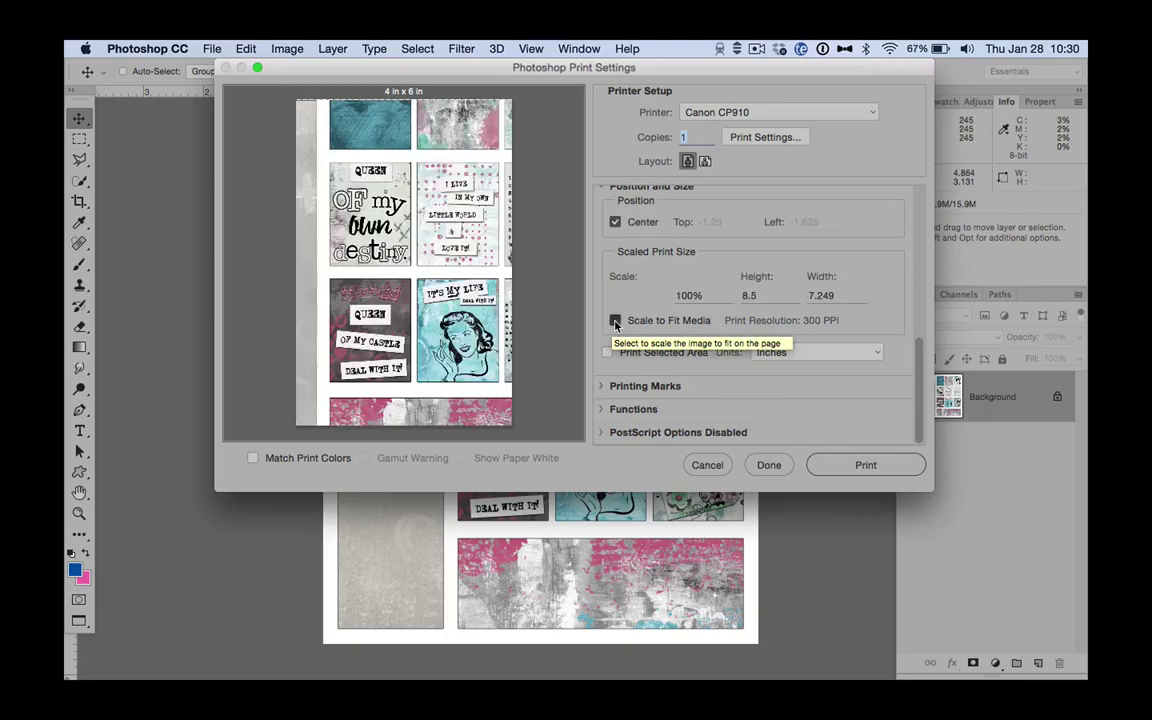
left_click(615, 321)
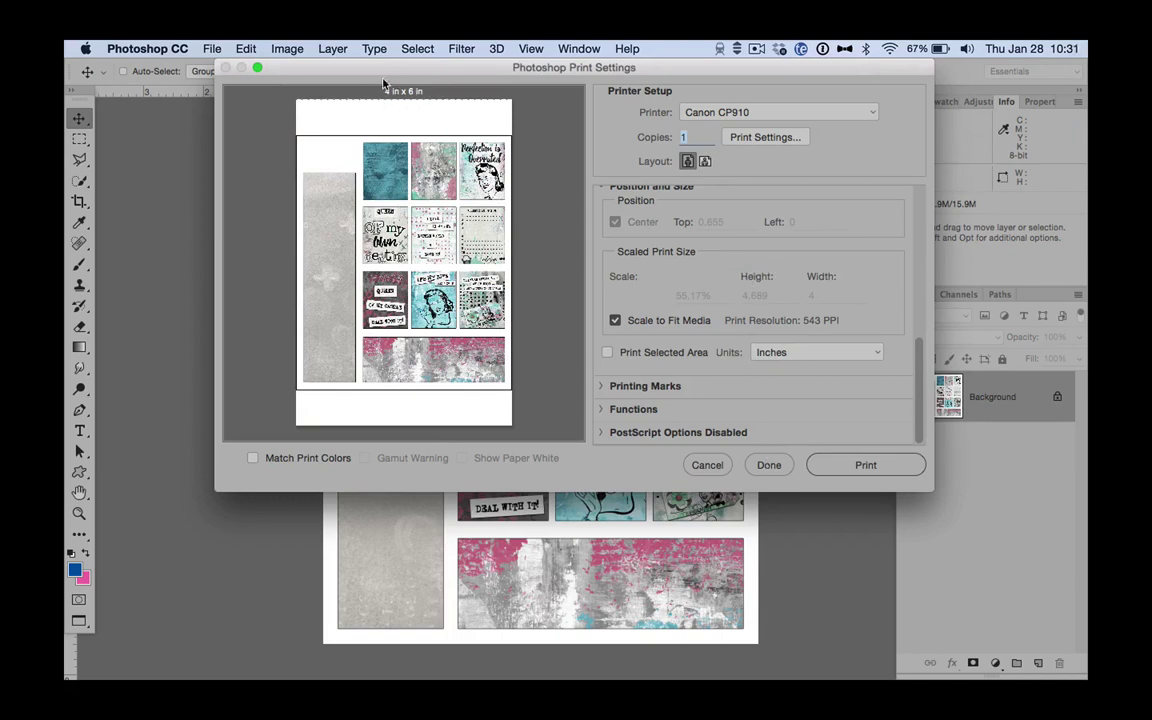
Set the Canon CP910 paper size to Letter and save the printer settings.
left_click(806, 137)
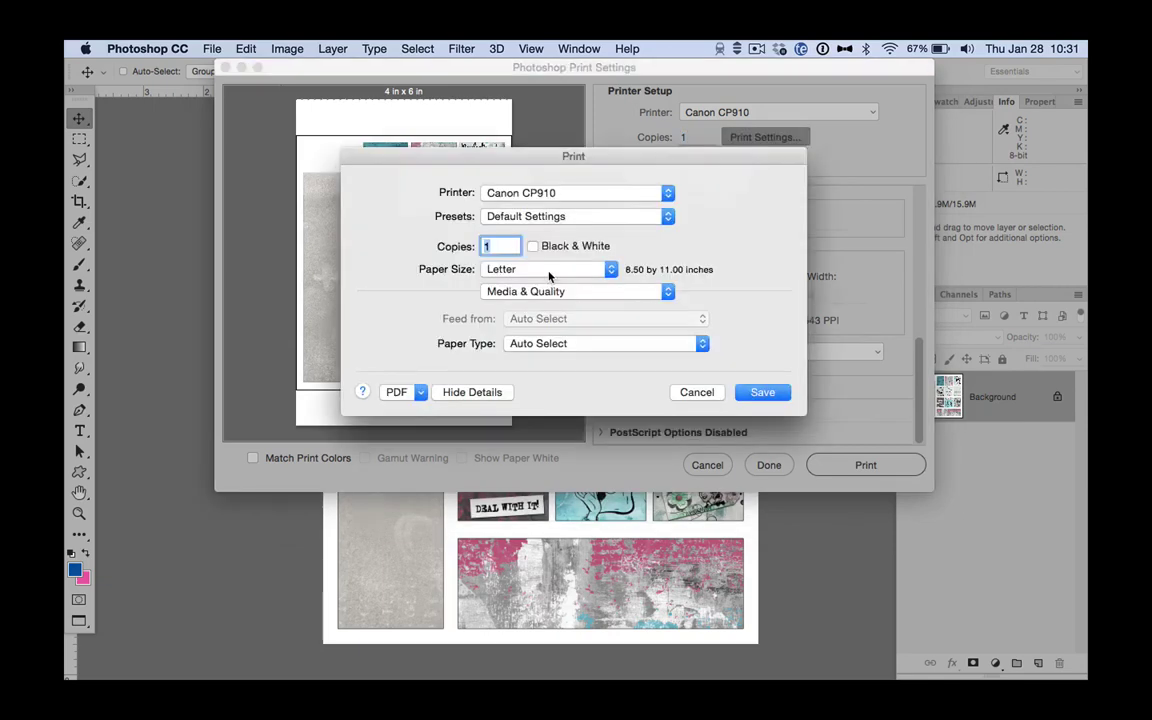
left_click(518, 270)
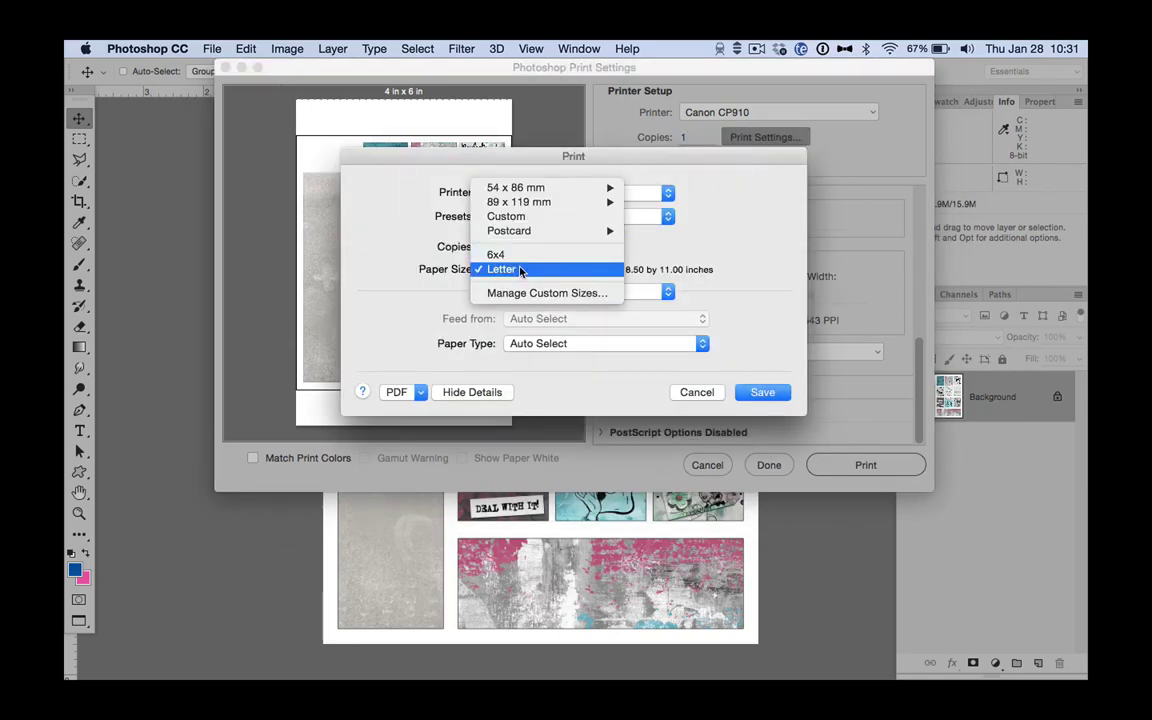
left_click(520, 270)
left_click(770, 392)
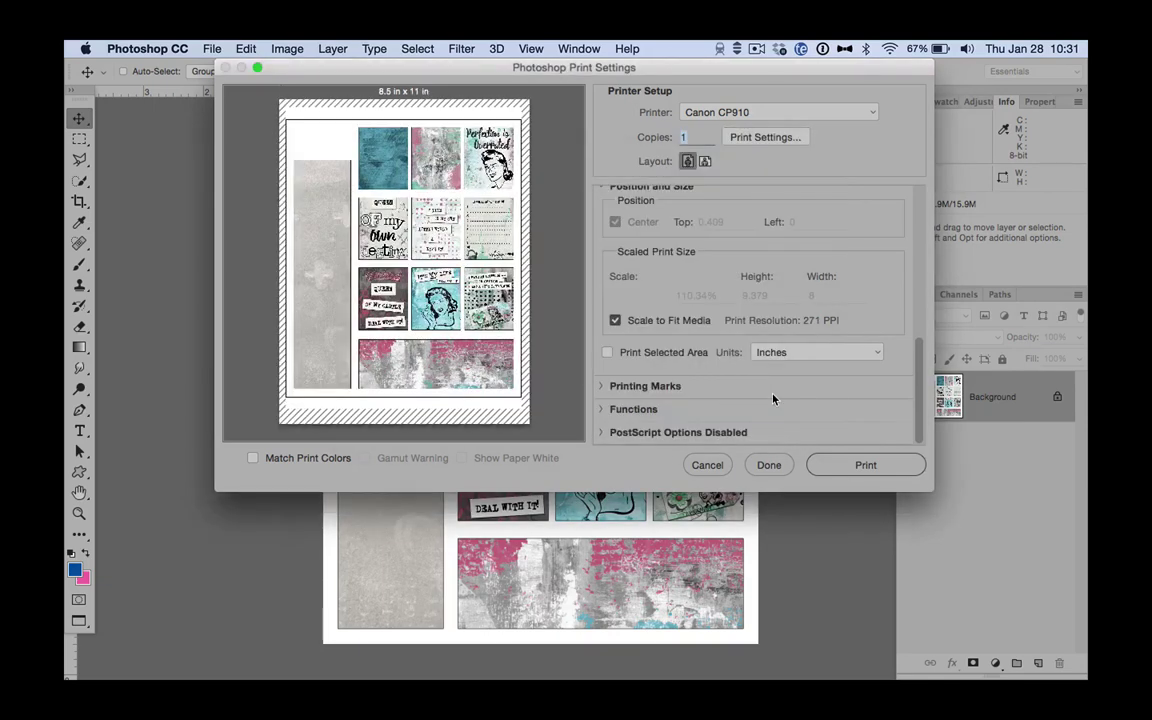
Compare the Letter page preview with Scale to Fit Media on and off, leave it off, and cancel printing.
left_click(615, 321)
left_click(615, 321)
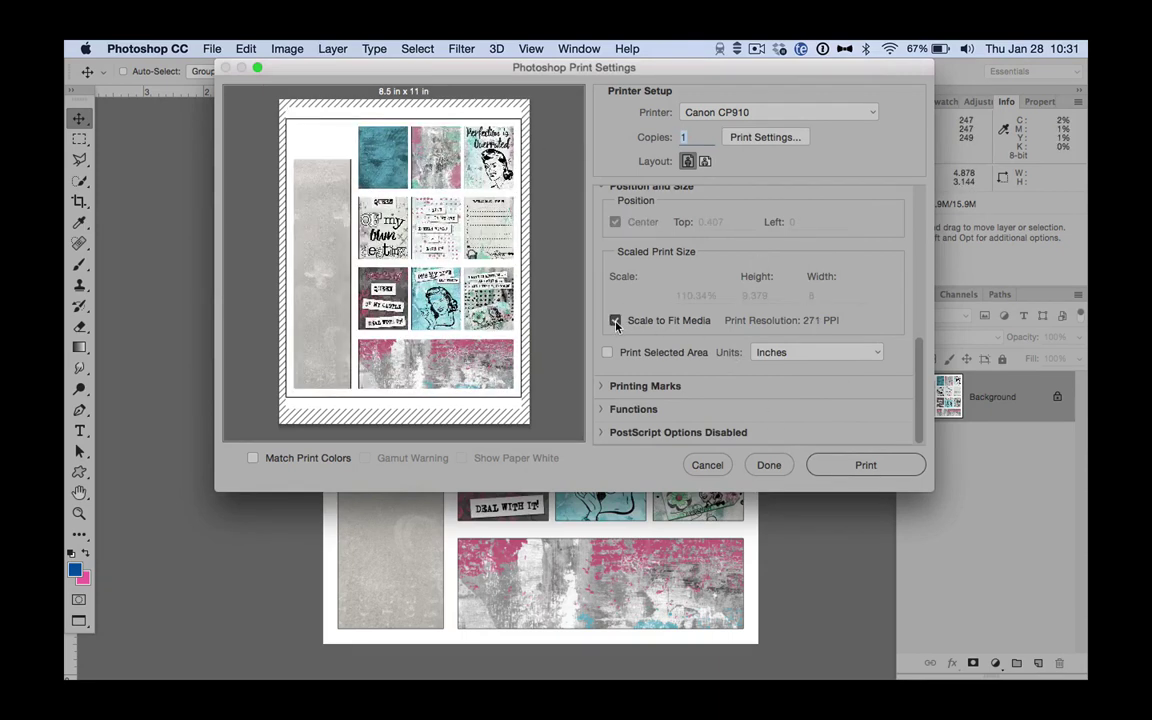
left_click(615, 321)
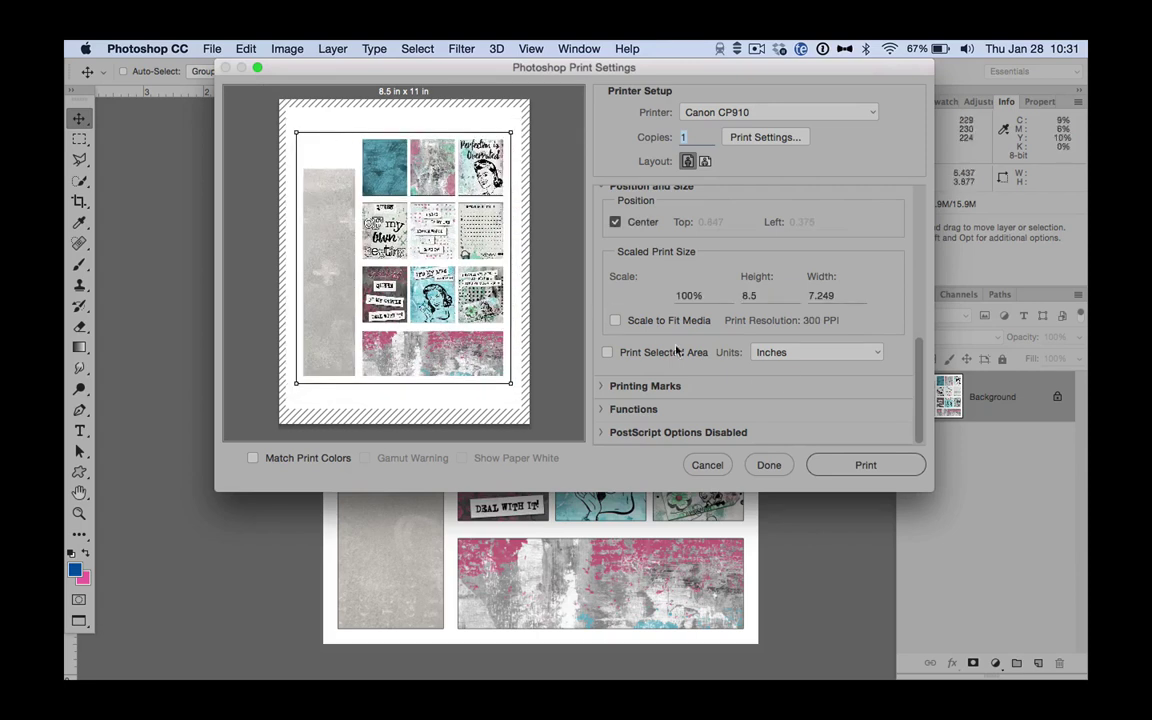
left_click(615, 321)
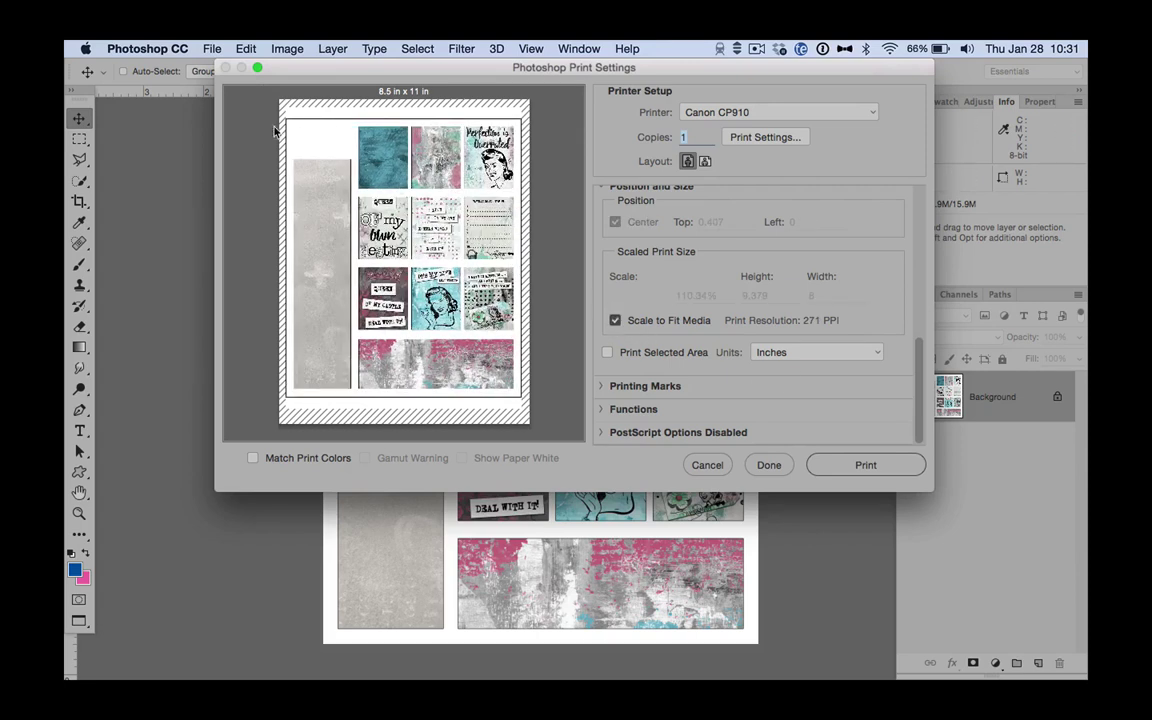
left_click(616, 322)
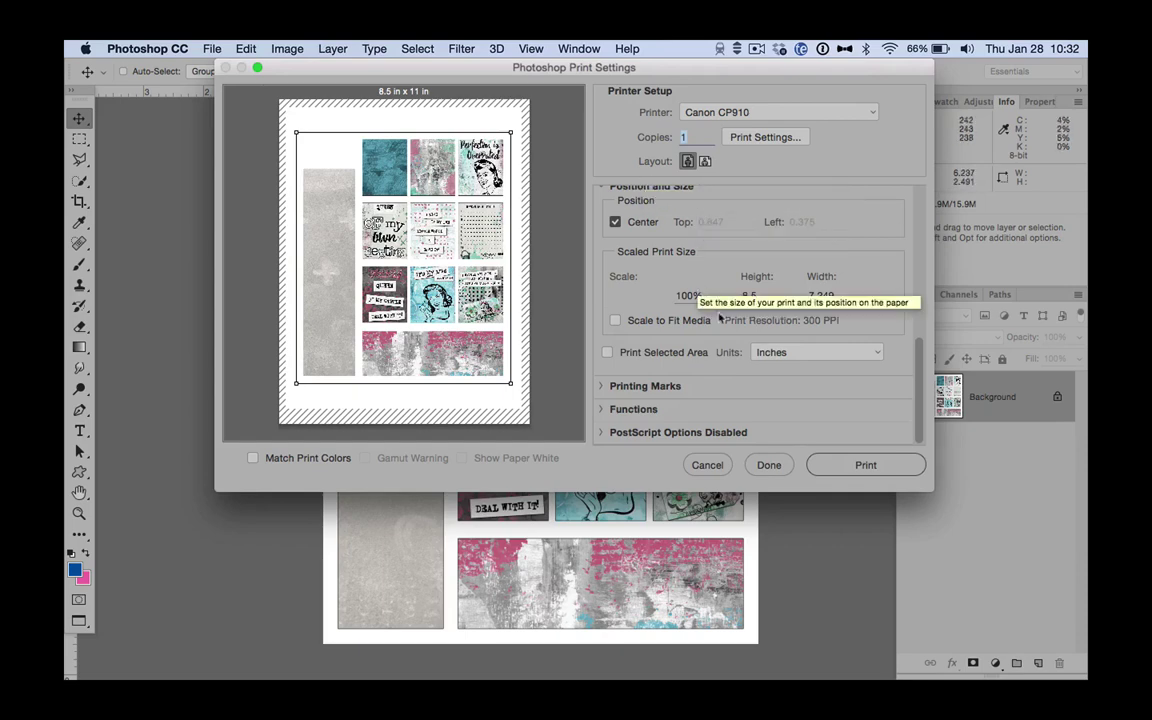
left_click(707, 466)
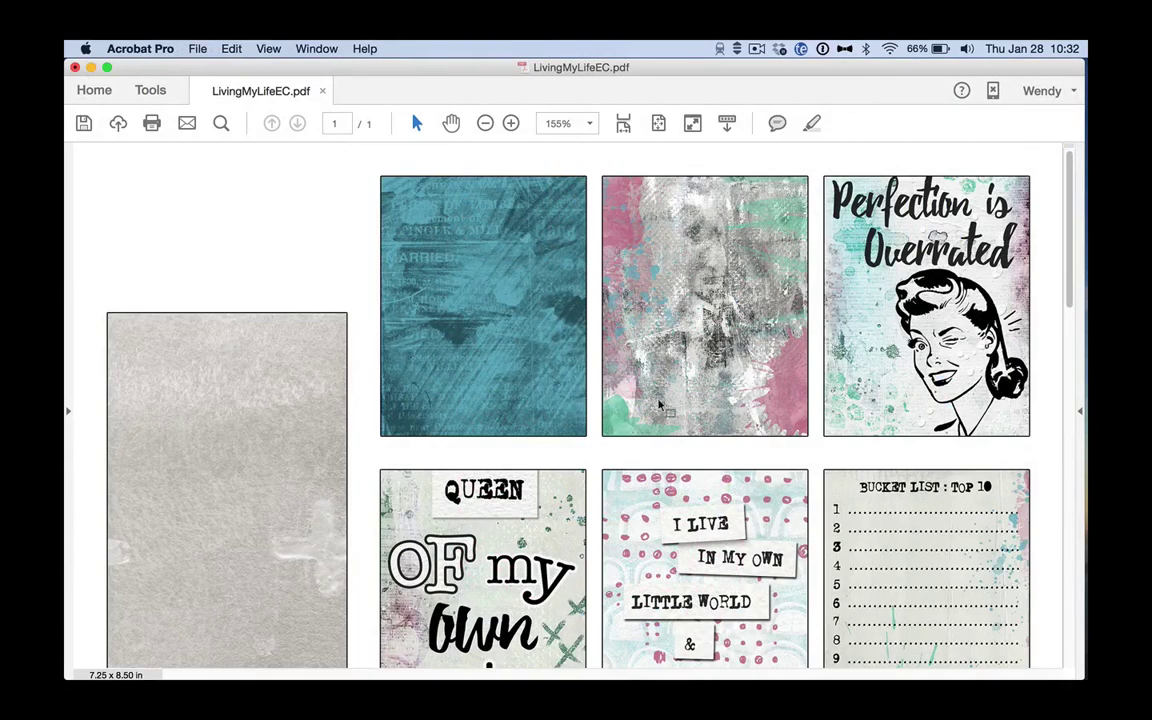
In Acrobat Pro, open the print settings for LivingMyLifeEC.pdf and try Fit, Actual size, Shrink oversized pages and Custom Scale.
key("super+0")
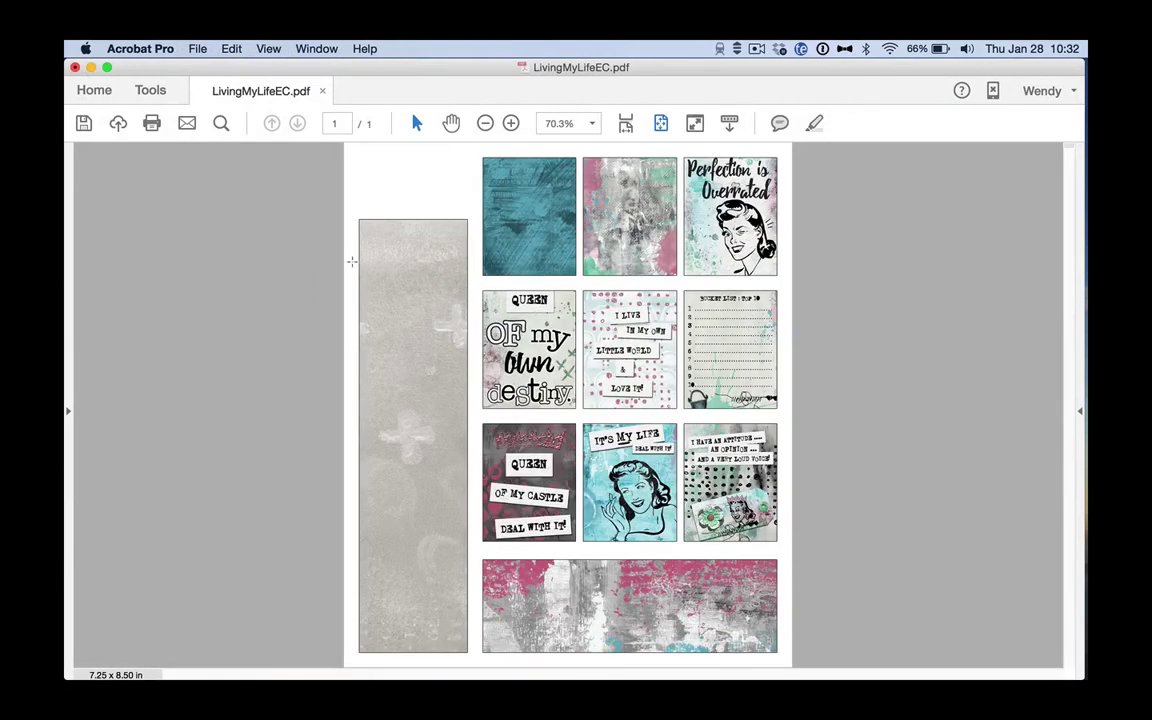
key("super+p")
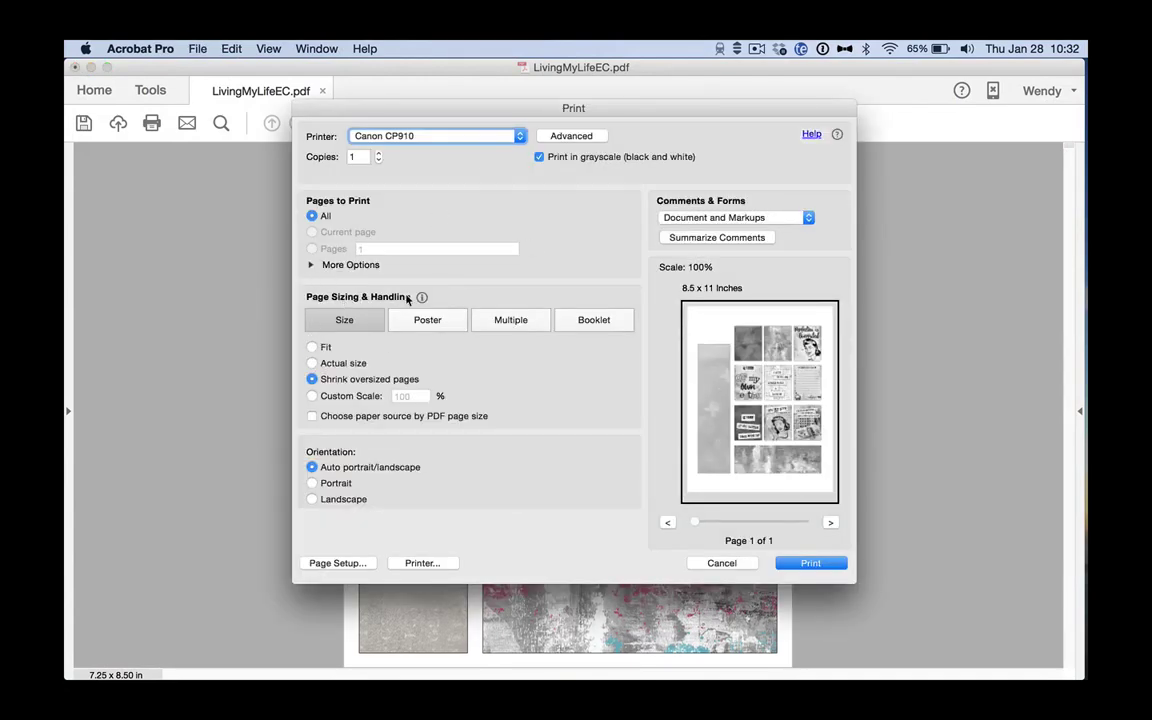
left_click(312, 347)
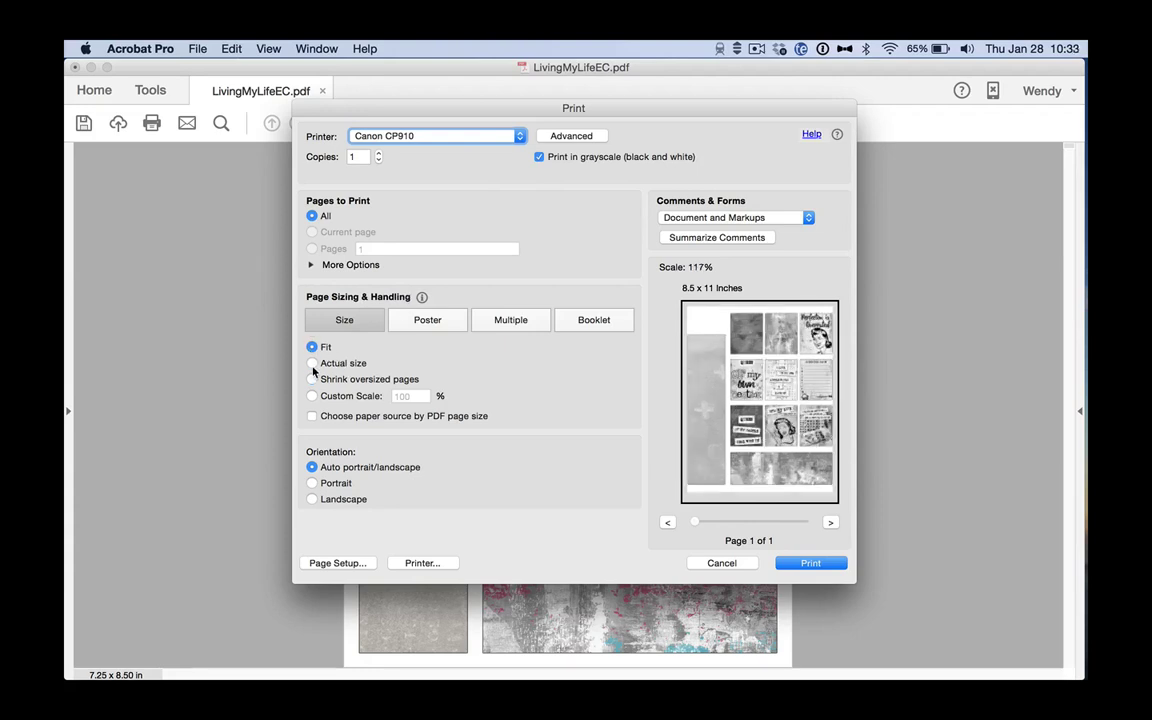
left_click(312, 363)
left_click(312, 379)
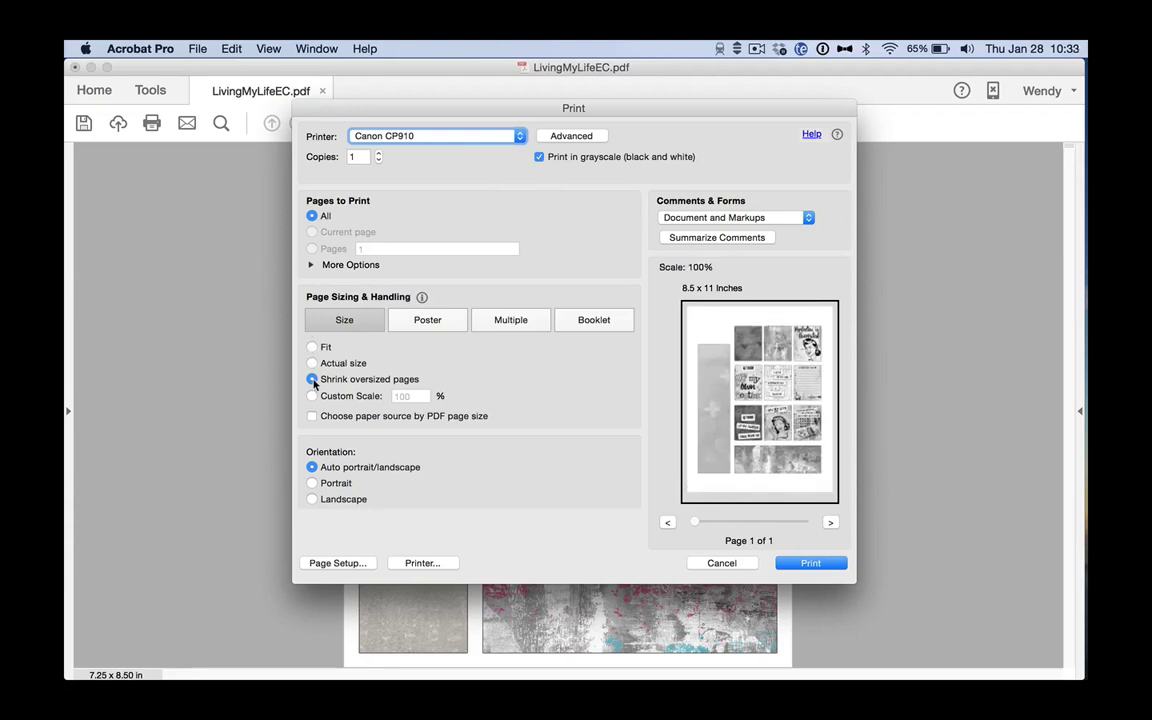
left_click(312, 396)
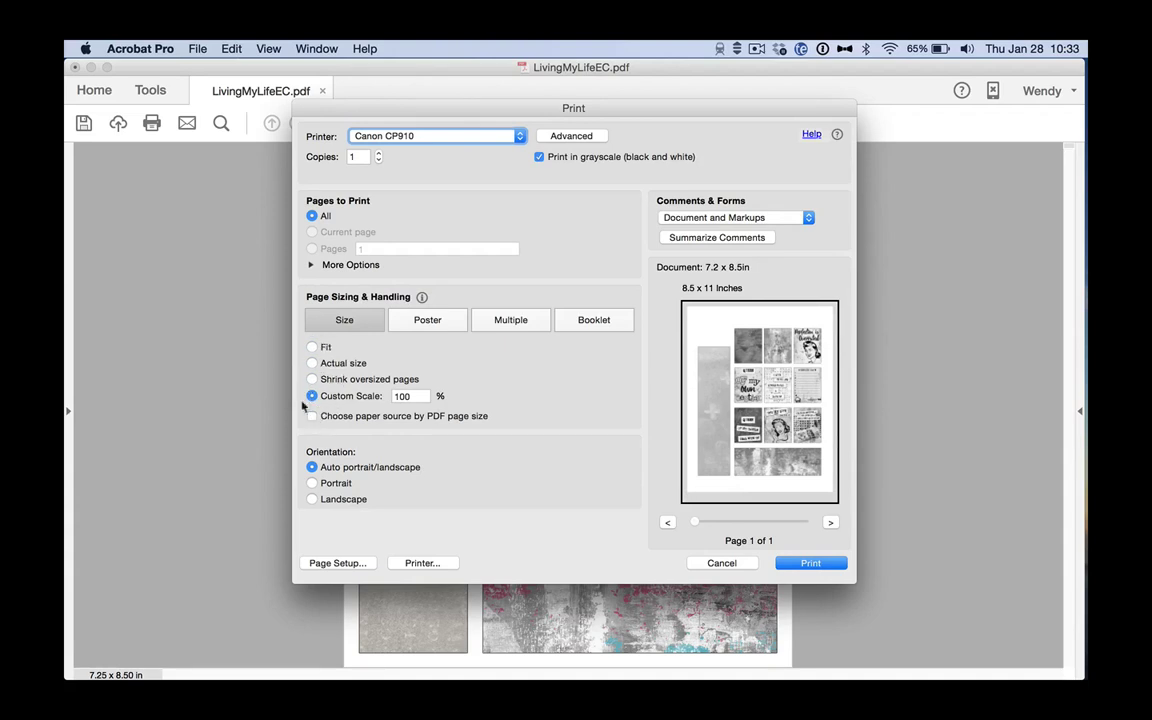
Turn off grayscale printing, choose Actual size, and cancel the PDF print.
left_click(539, 158)
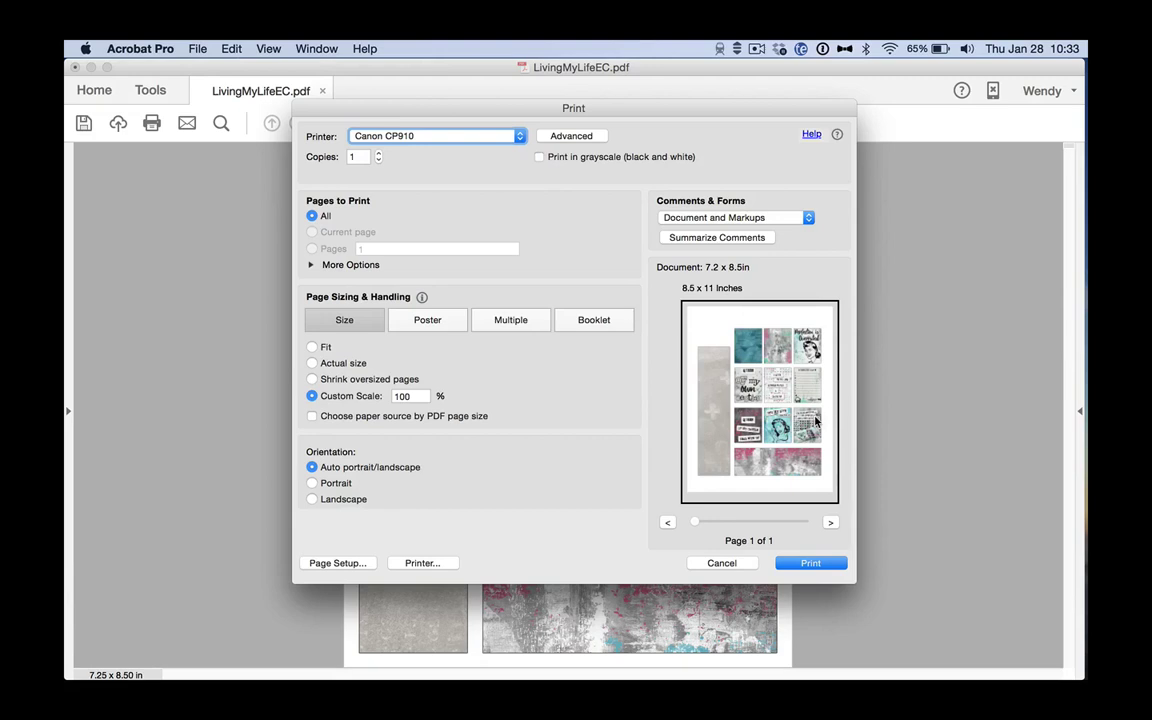
left_click(312, 365)
left_click(721, 563)
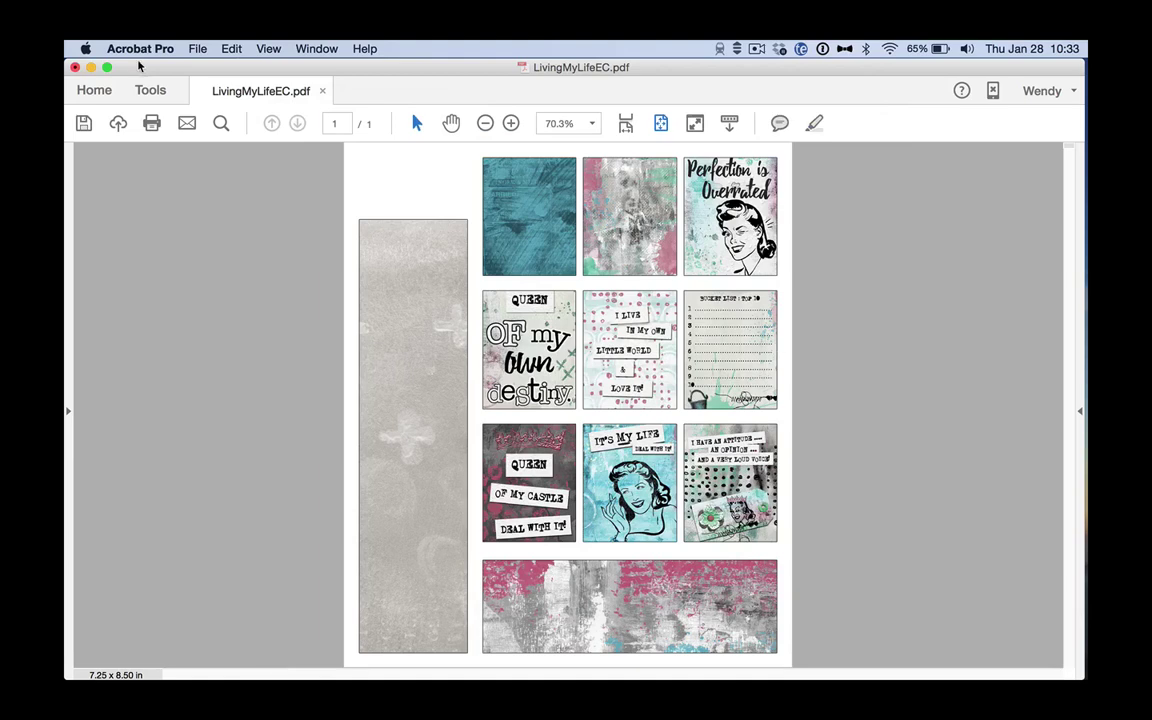
Minimize the Acrobat document, switch to Preview, and open the print settings for LivingMyLifeEC.jpg.
left_click(90, 67)
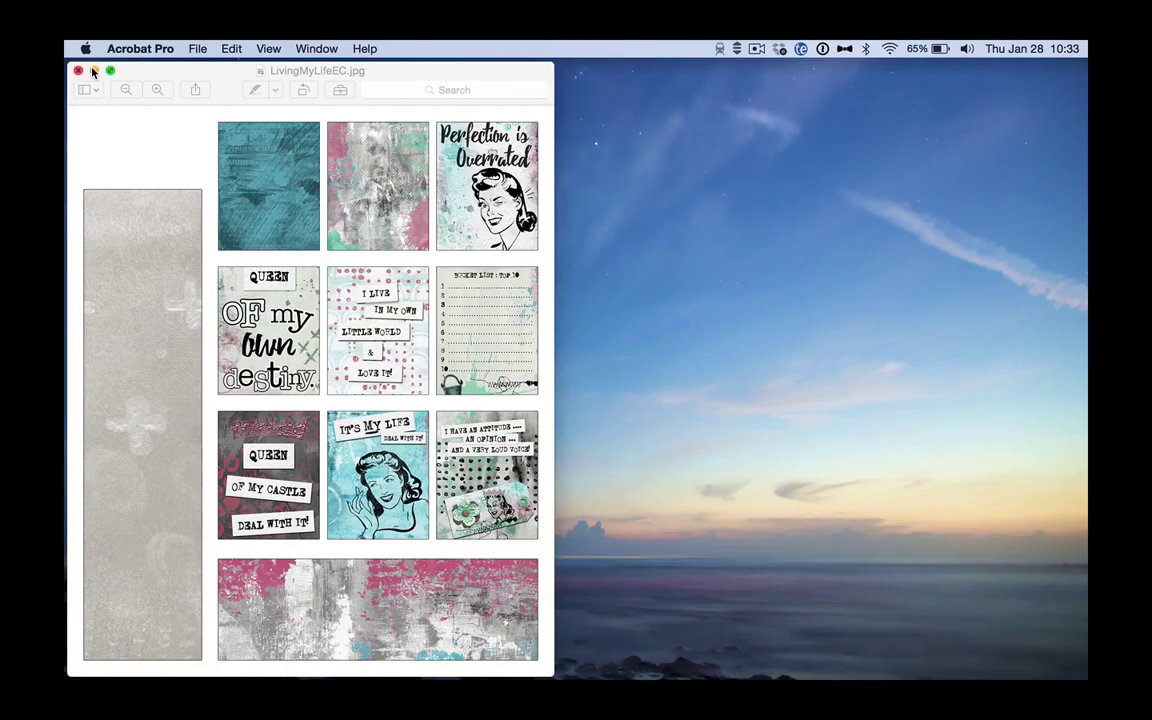
left_click(420, 78)
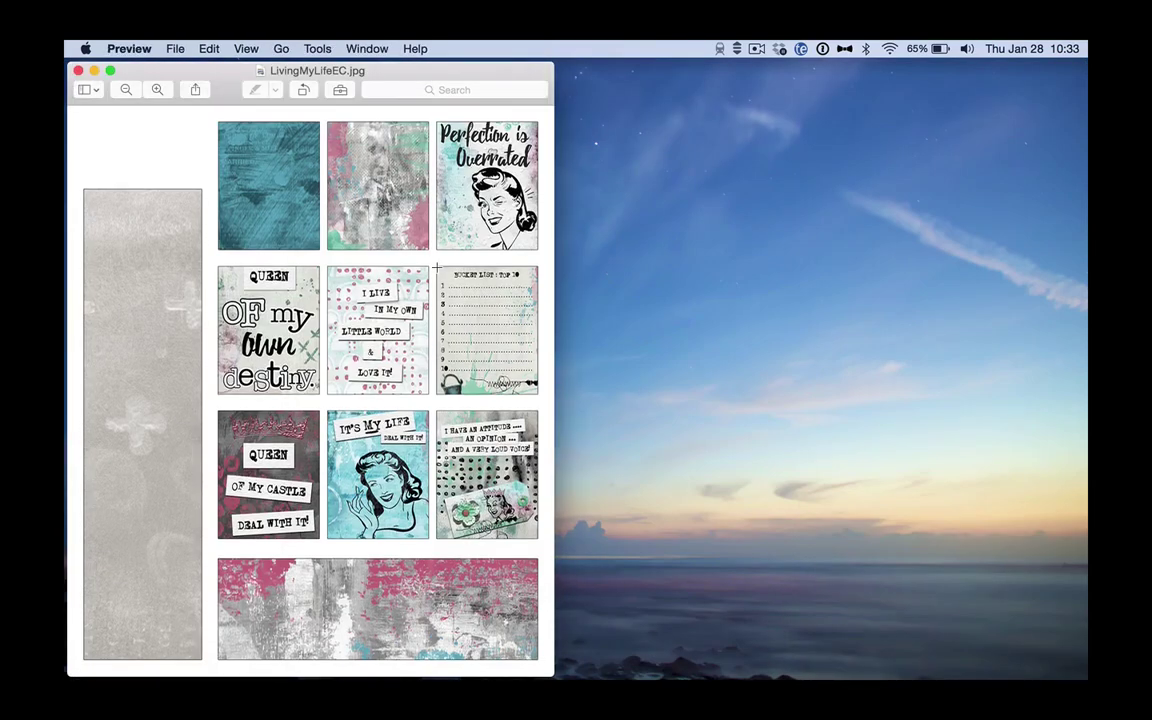
key("super+p")
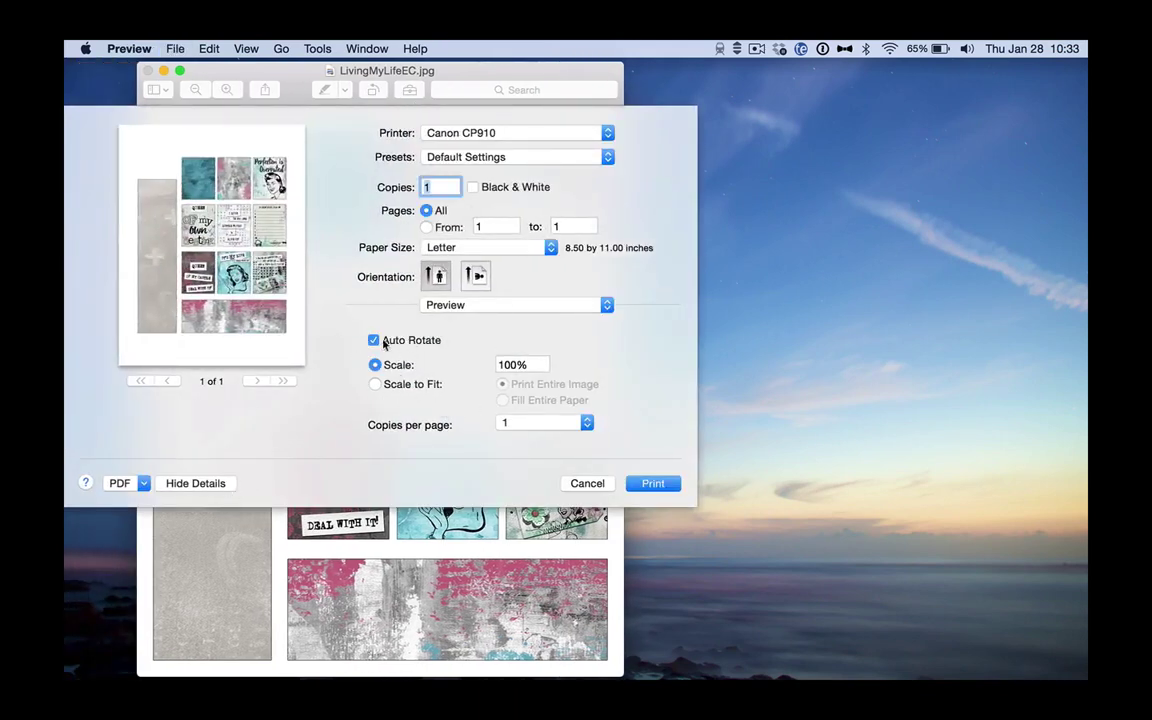
Compare the page preview at fixed Scale with Scale to Fit, trying both Print Entire Image and Fill Entire Paper.
left_click(375, 385)
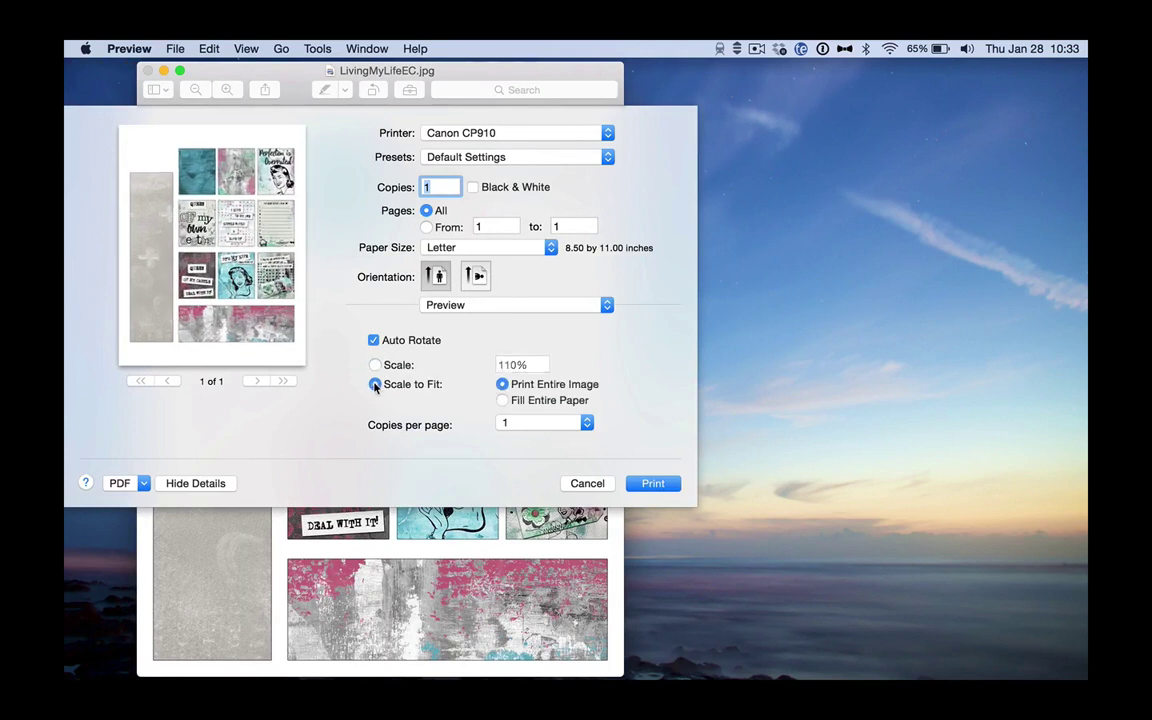
left_click(375, 365)
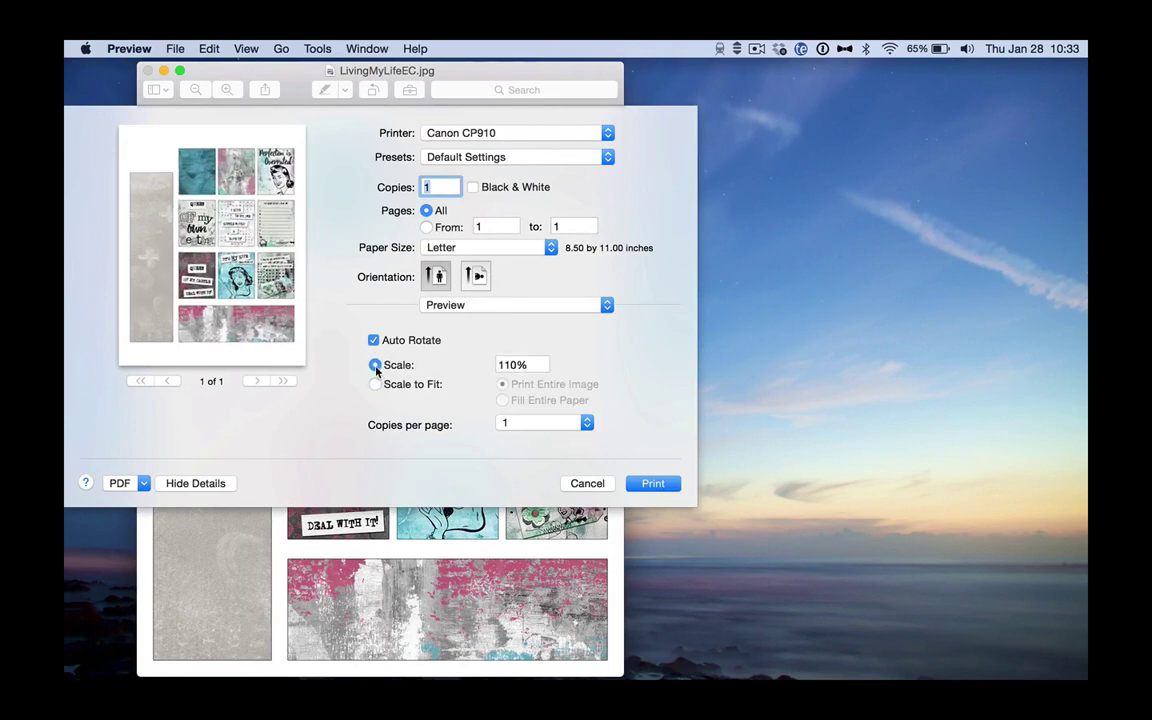
left_click(376, 388)
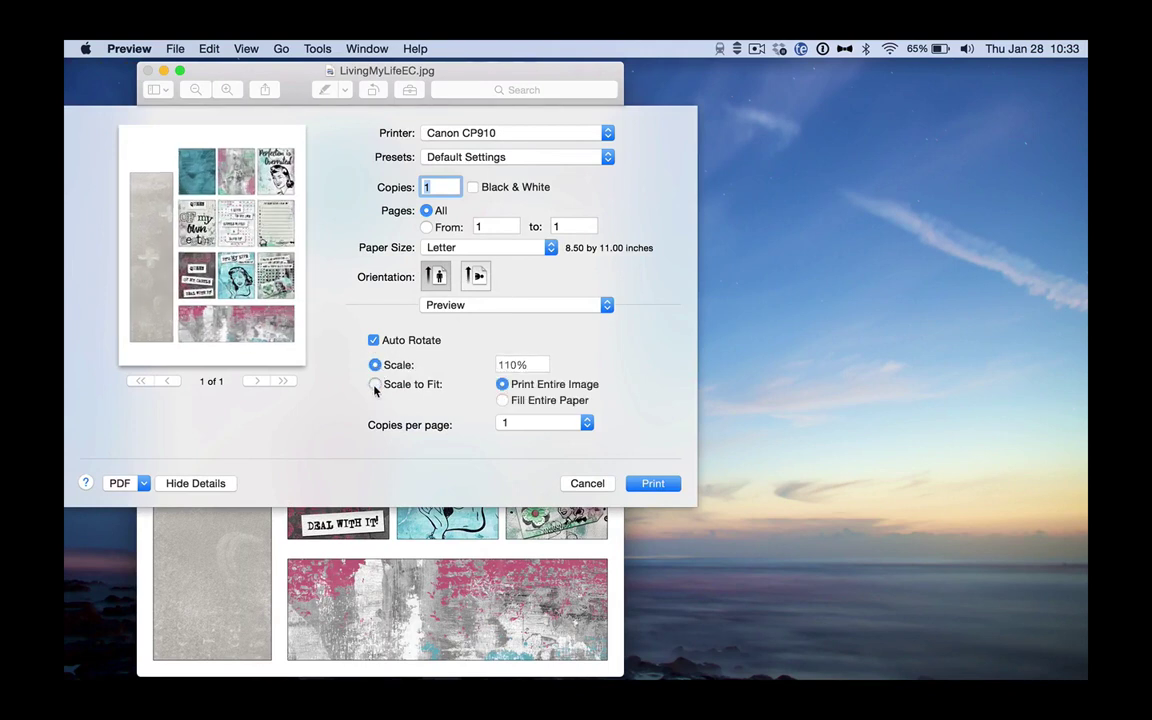
left_click(503, 400)
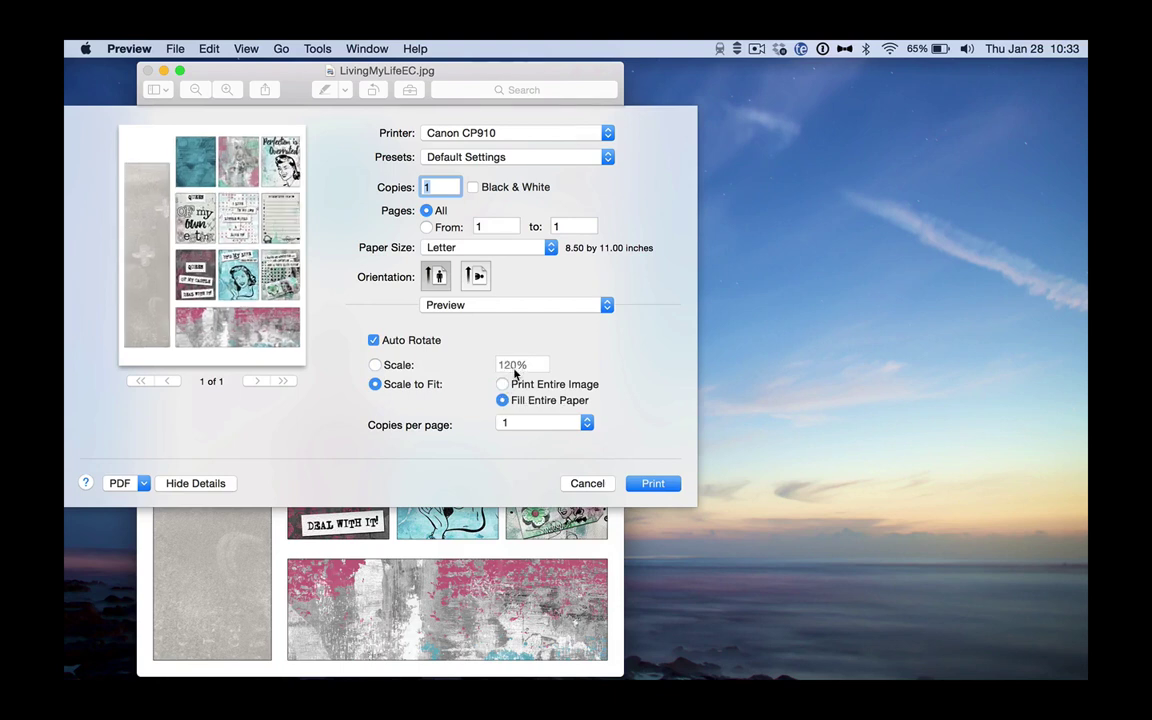
left_click(503, 384)
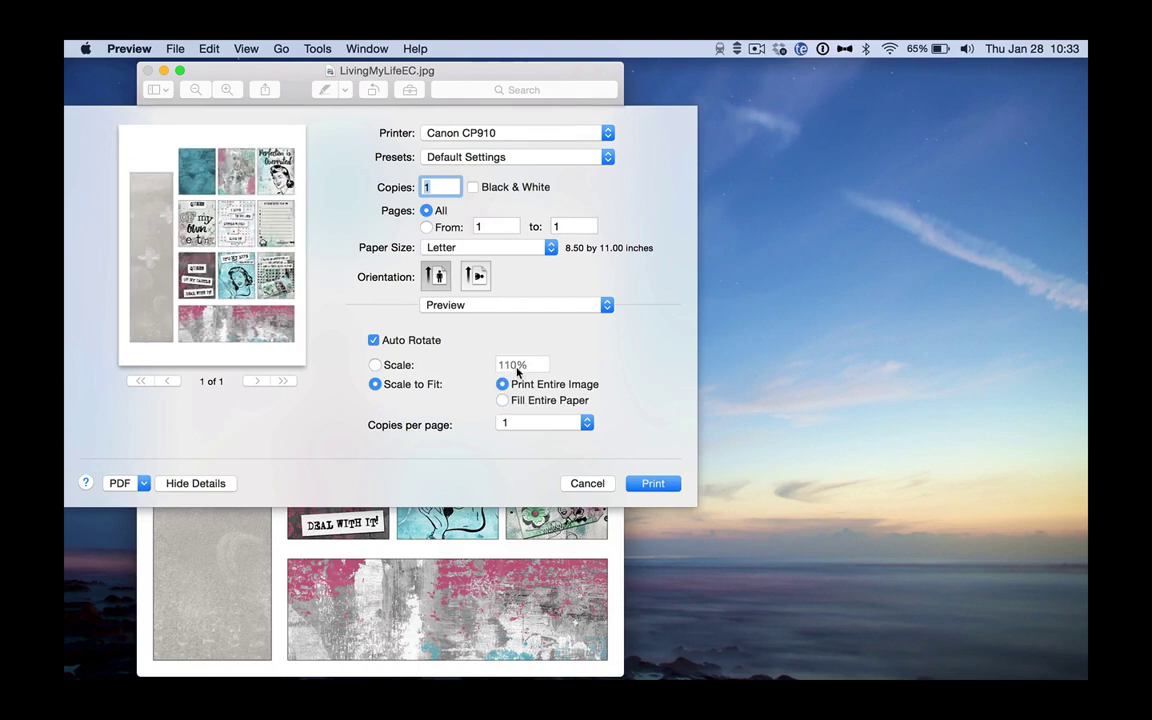
Choose a fixed print scale of 100%, cancel printing, and clear the image window from the desktop.
left_click(375, 366)
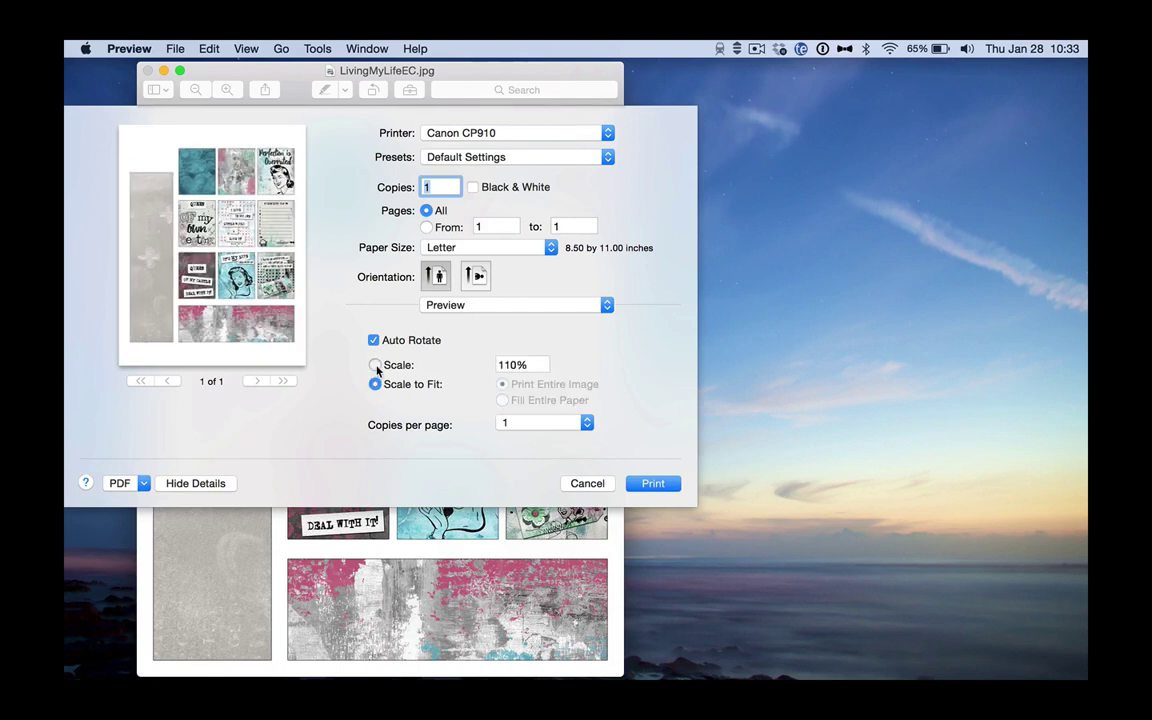
left_click(505, 366)
key("BackSpace")
type("0")
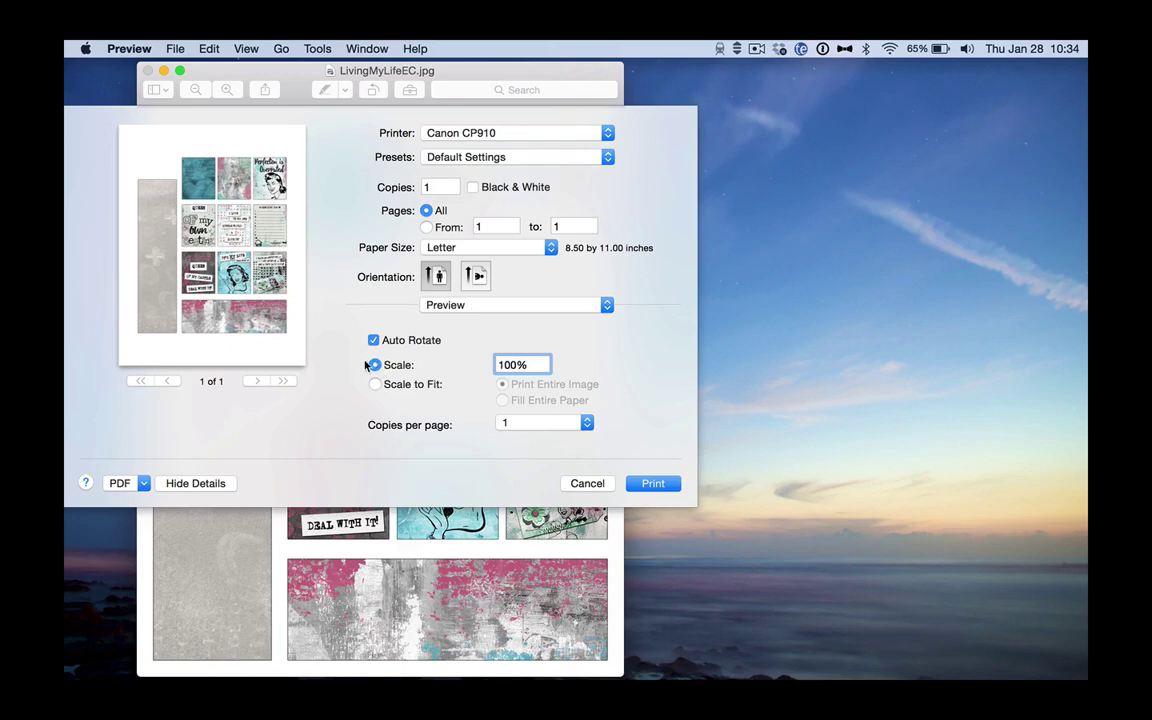
left_click(587, 483)
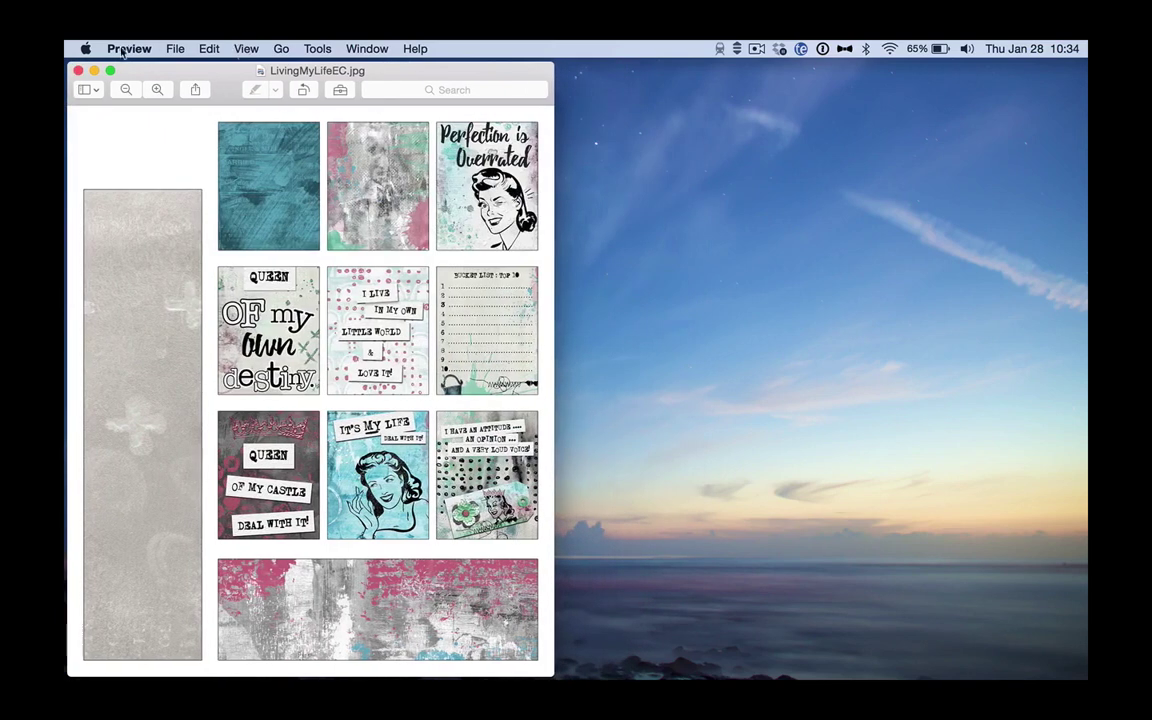
left_click(85, 70)
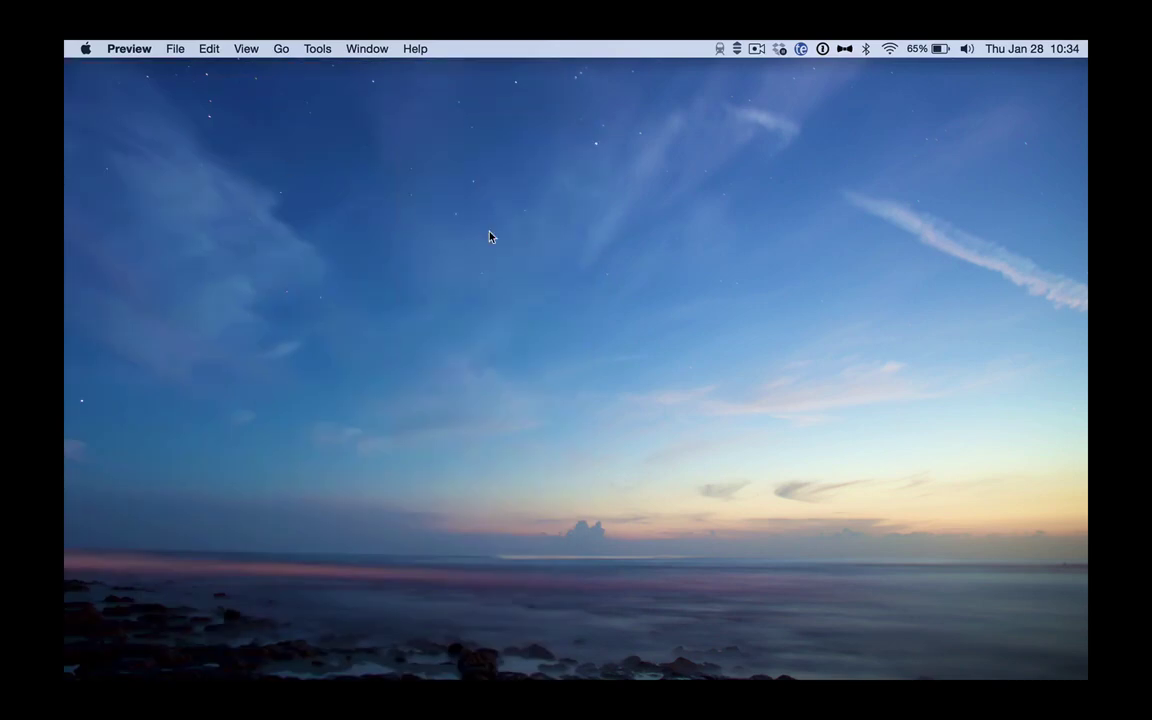